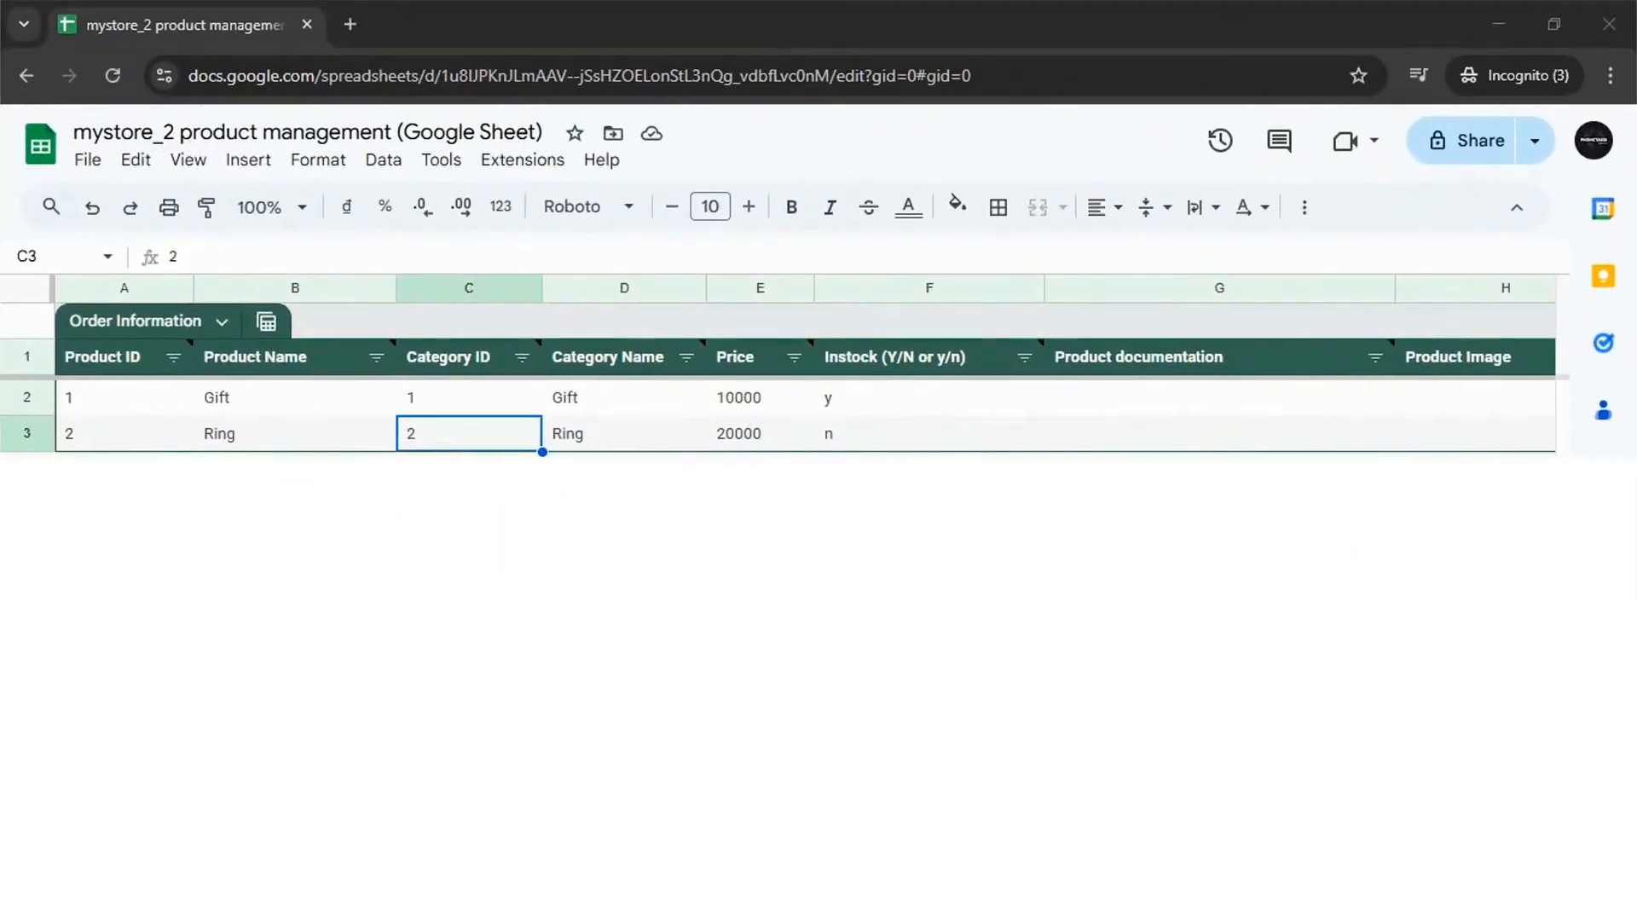
- Copy the Google Sheet ID from the web address of the mystore_2 product management spreadsheet
left_click(440, 75)
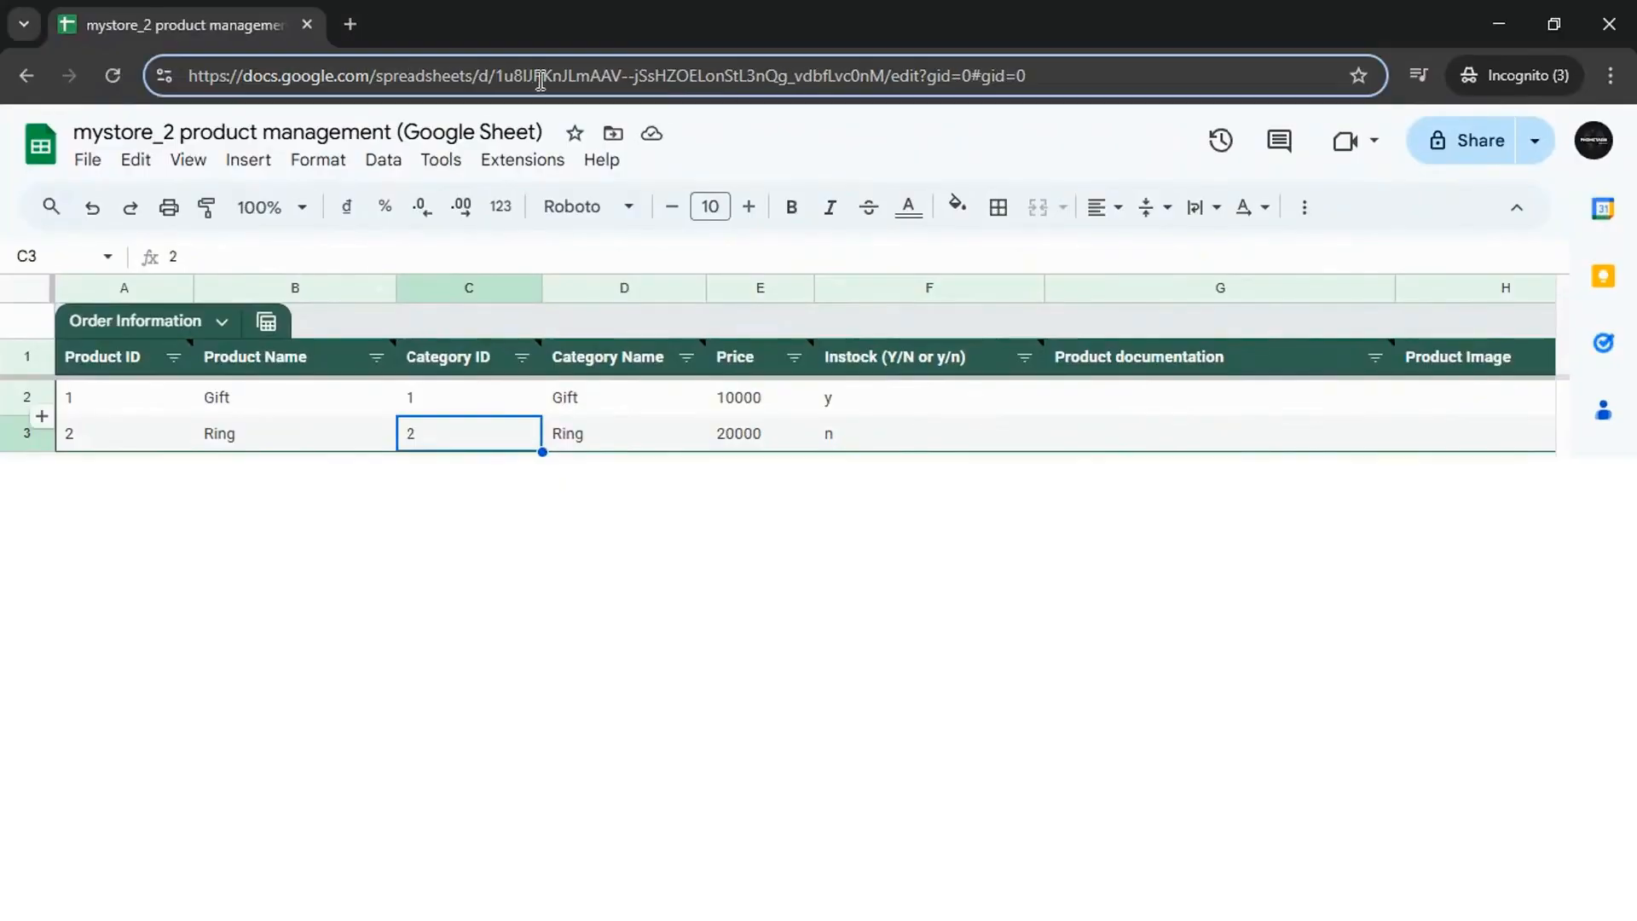
left_click_drag(495, 77, 883, 92)
key("ctrl+c")
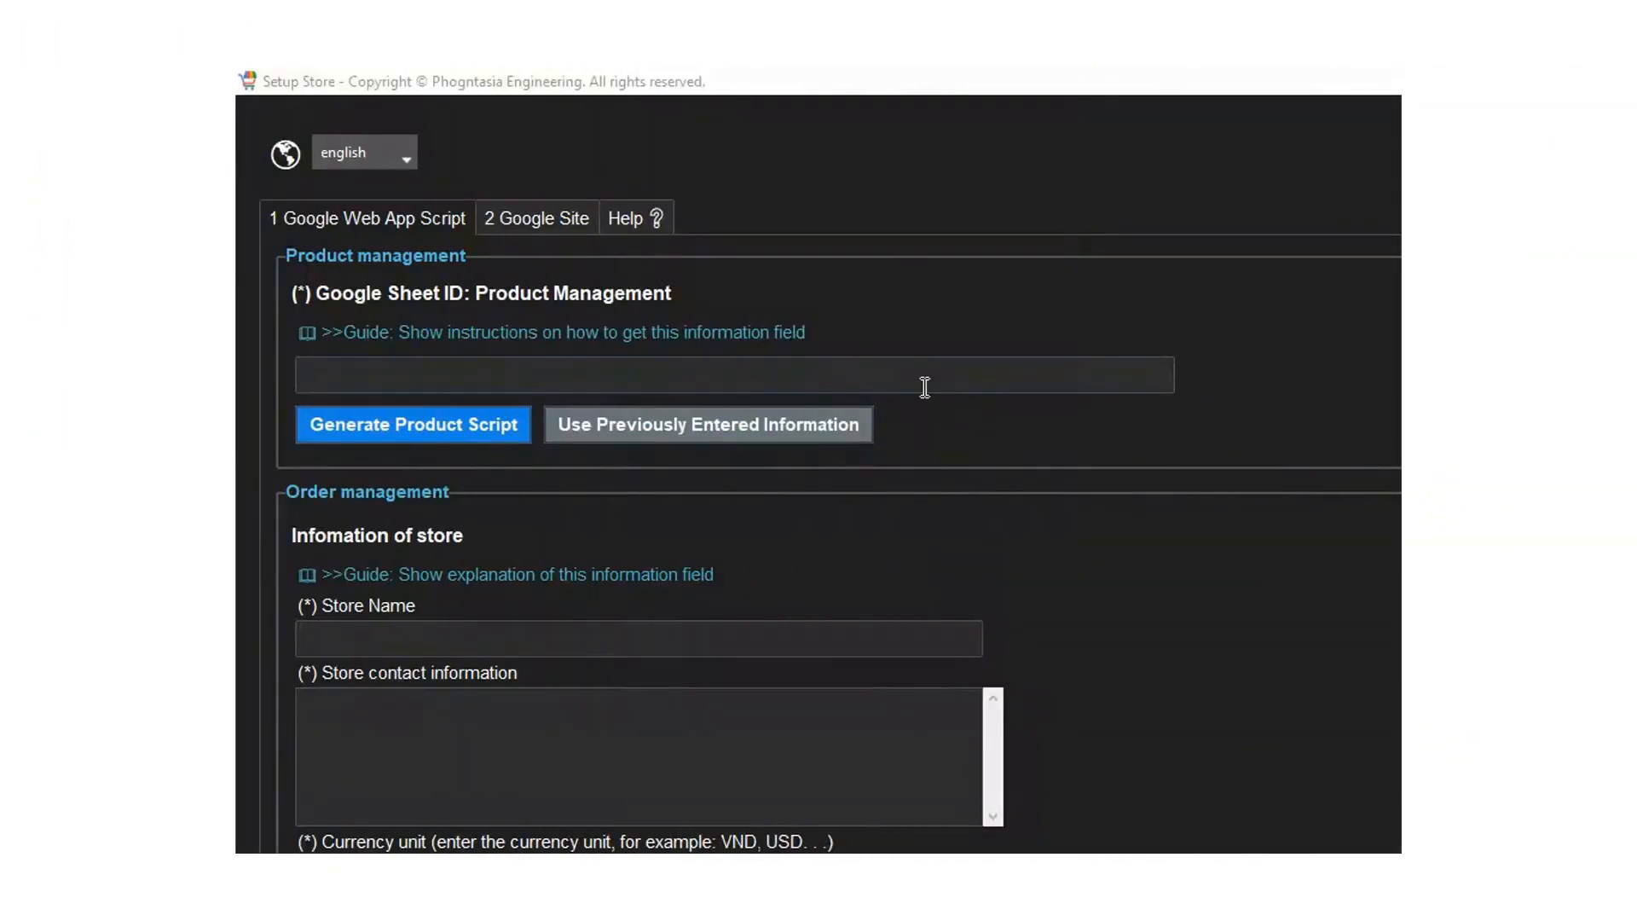
- Switch to Setup Store, paste the copied ID as the Product Management Google Sheet ID, and generate the product script
left_click(932, 380)
left_click(932, 380)
left_click(932, 379)
key("ctrl+v")
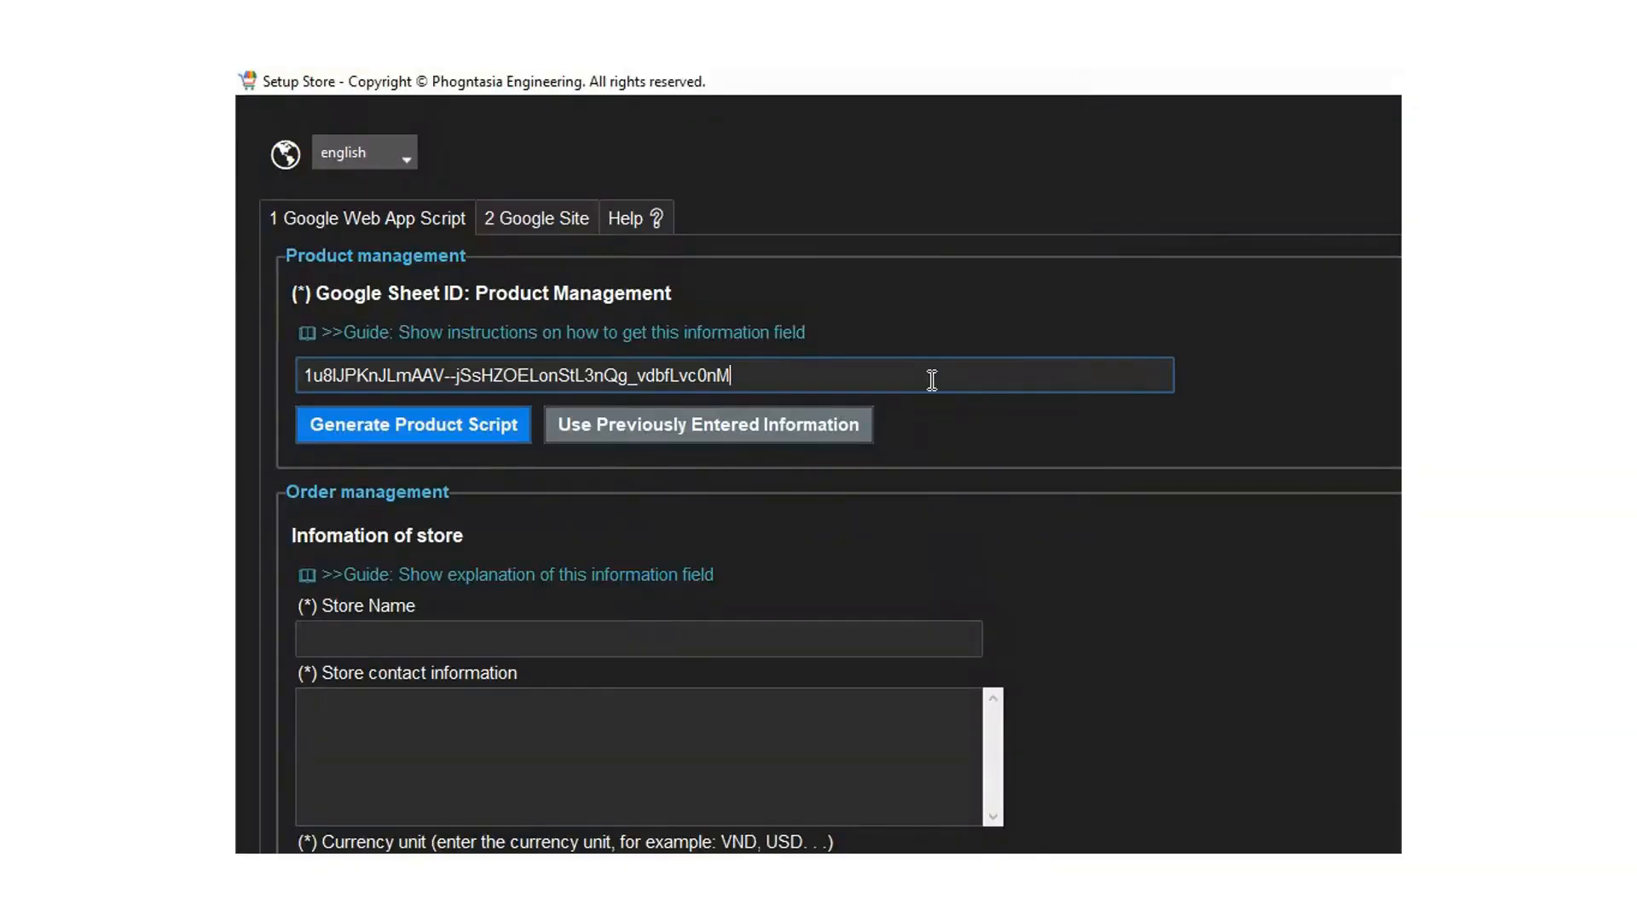
left_click(468, 430)
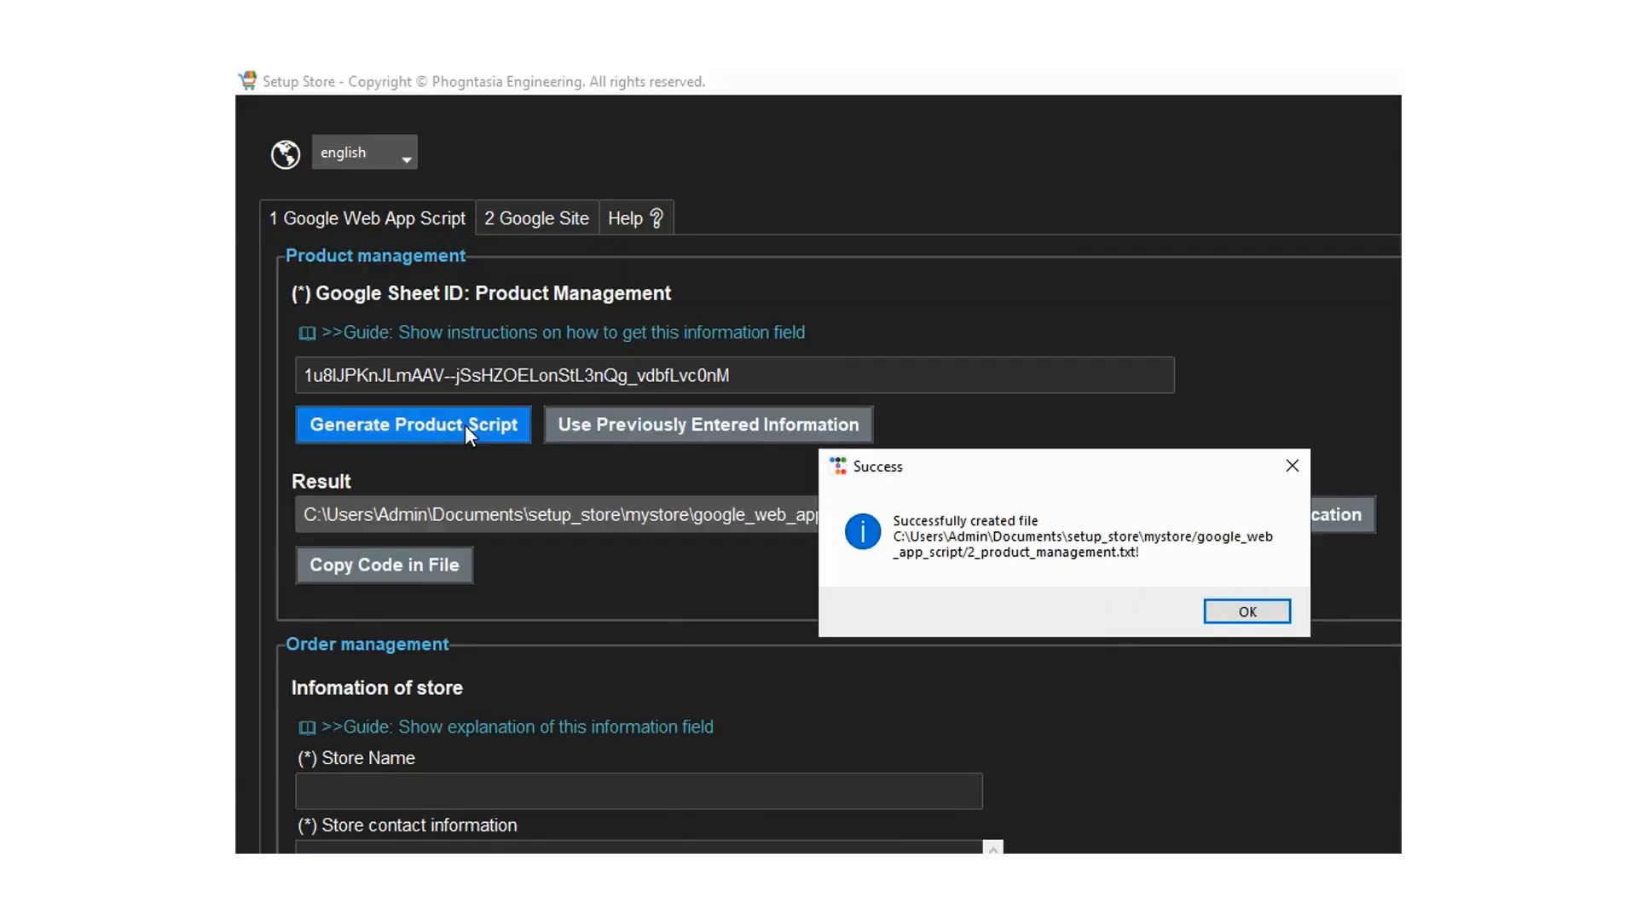
left_click(1276, 611)
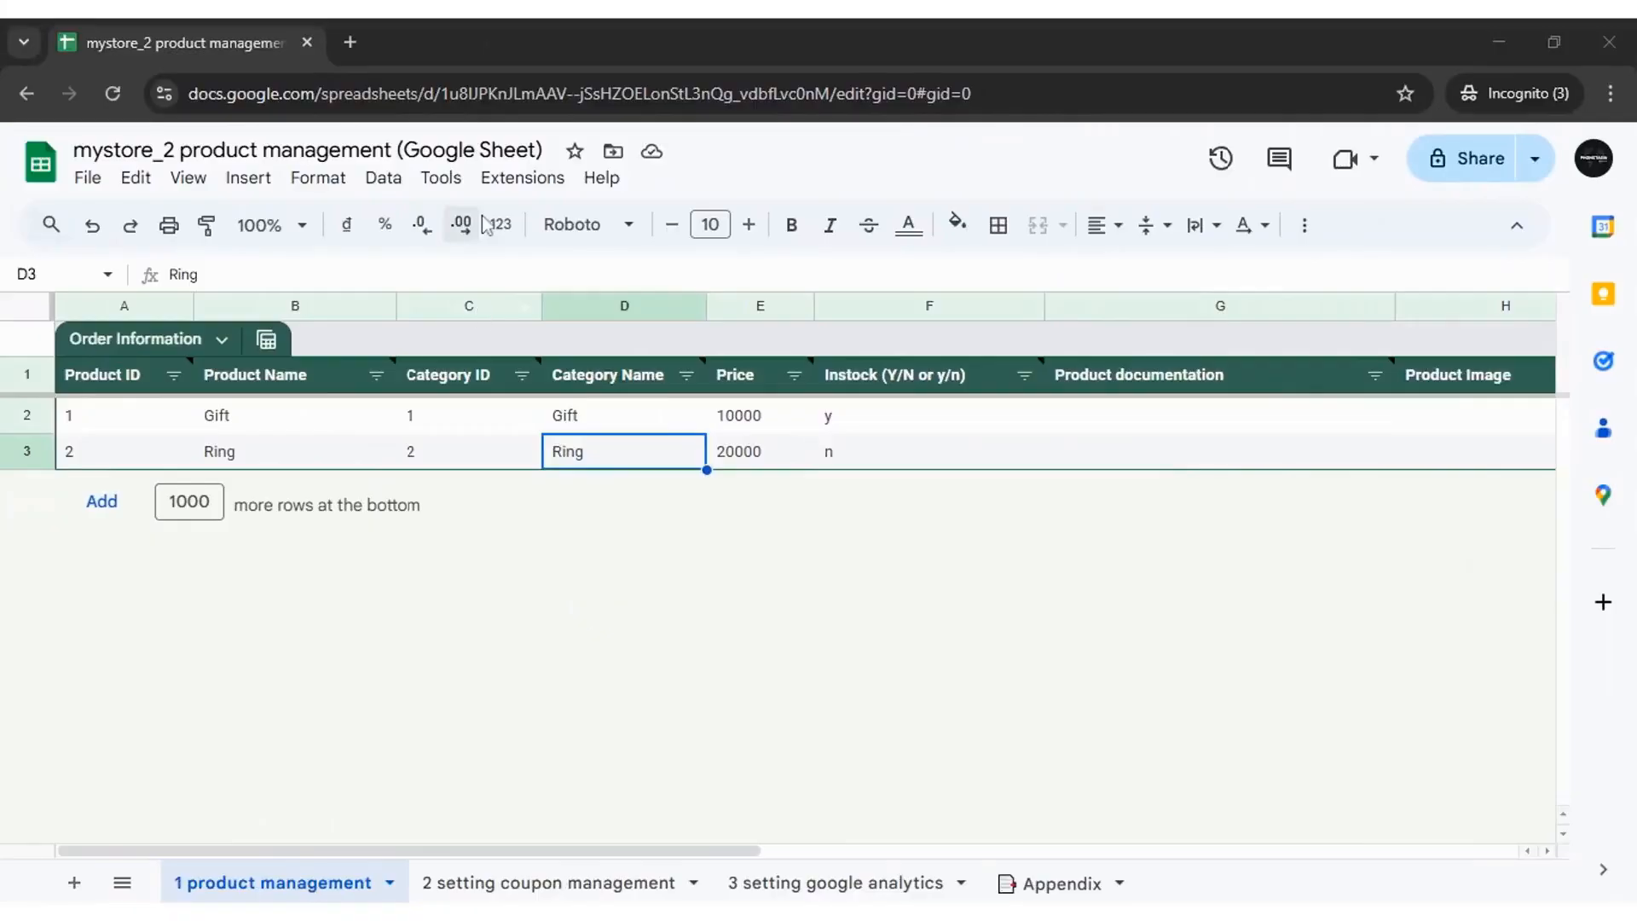
- Switch back to the product management Google Sheet and open its Apps Script project
left_click(515, 181)
left_click(517, 181)
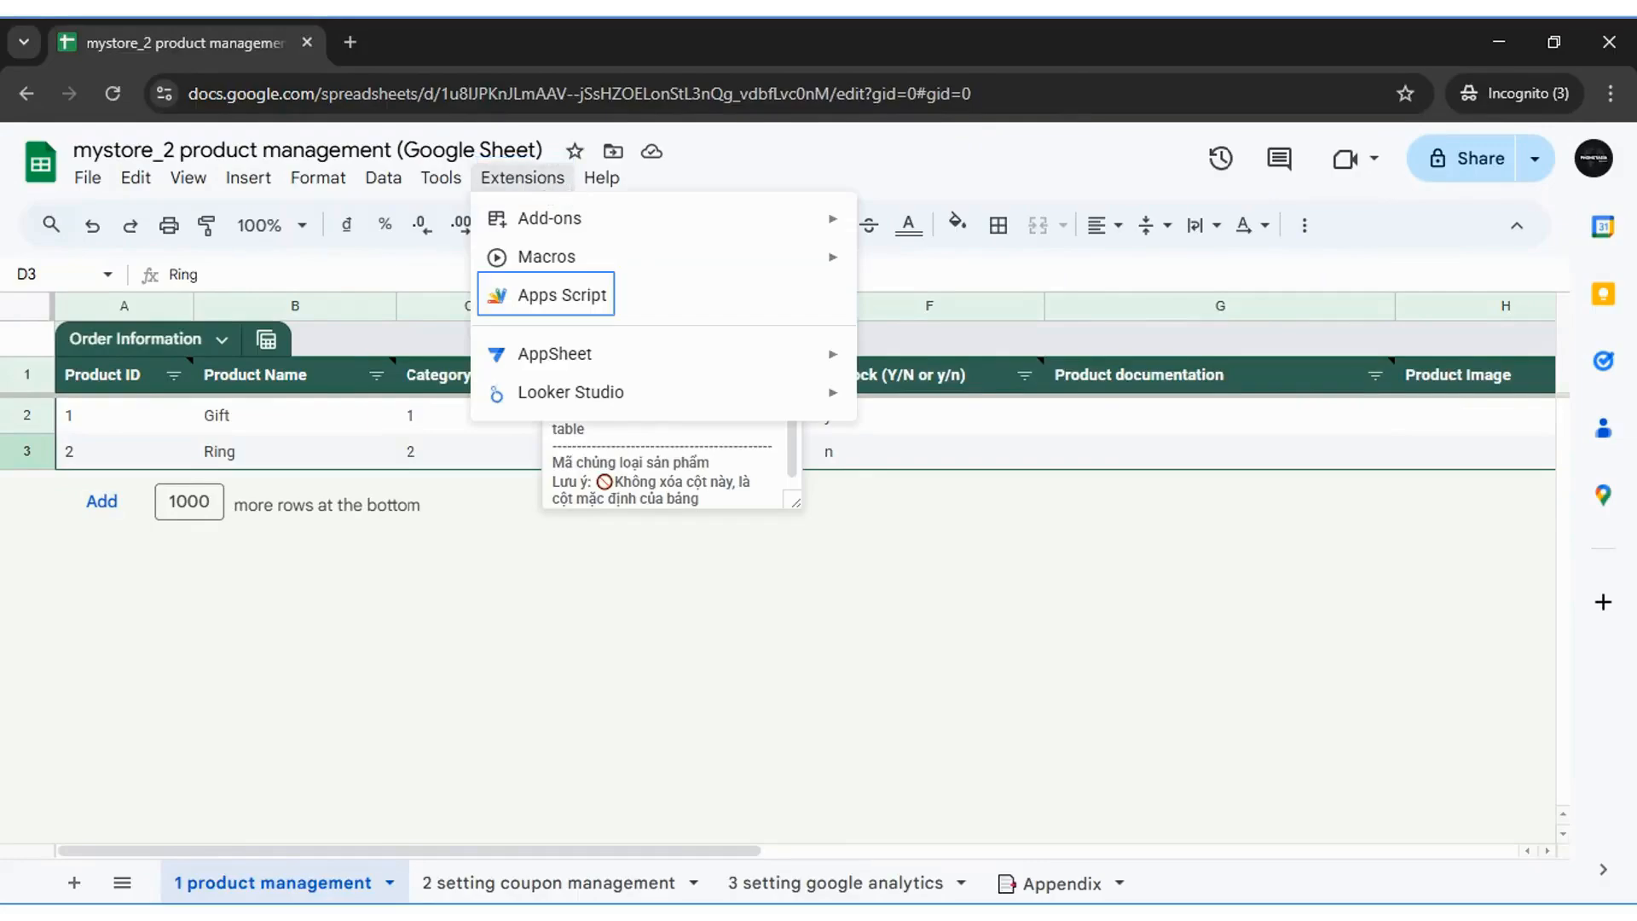
left_click(573, 298)
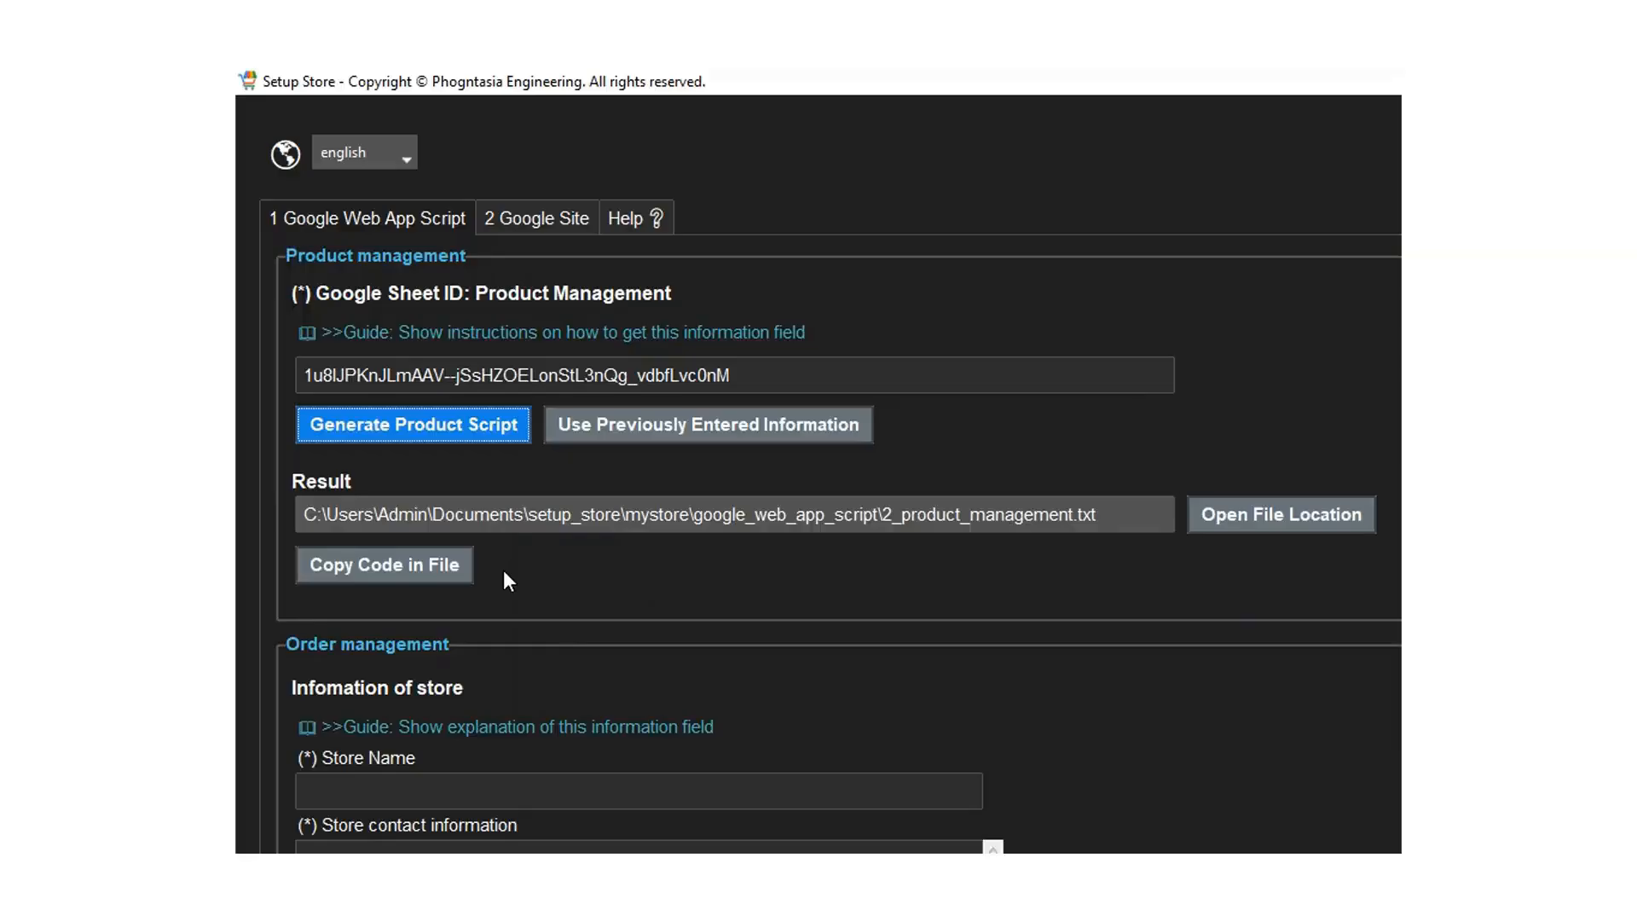
- Copy the generated product code from Setup Store into the Apps Script file below its two comment lines and save the project
left_click(454, 564)
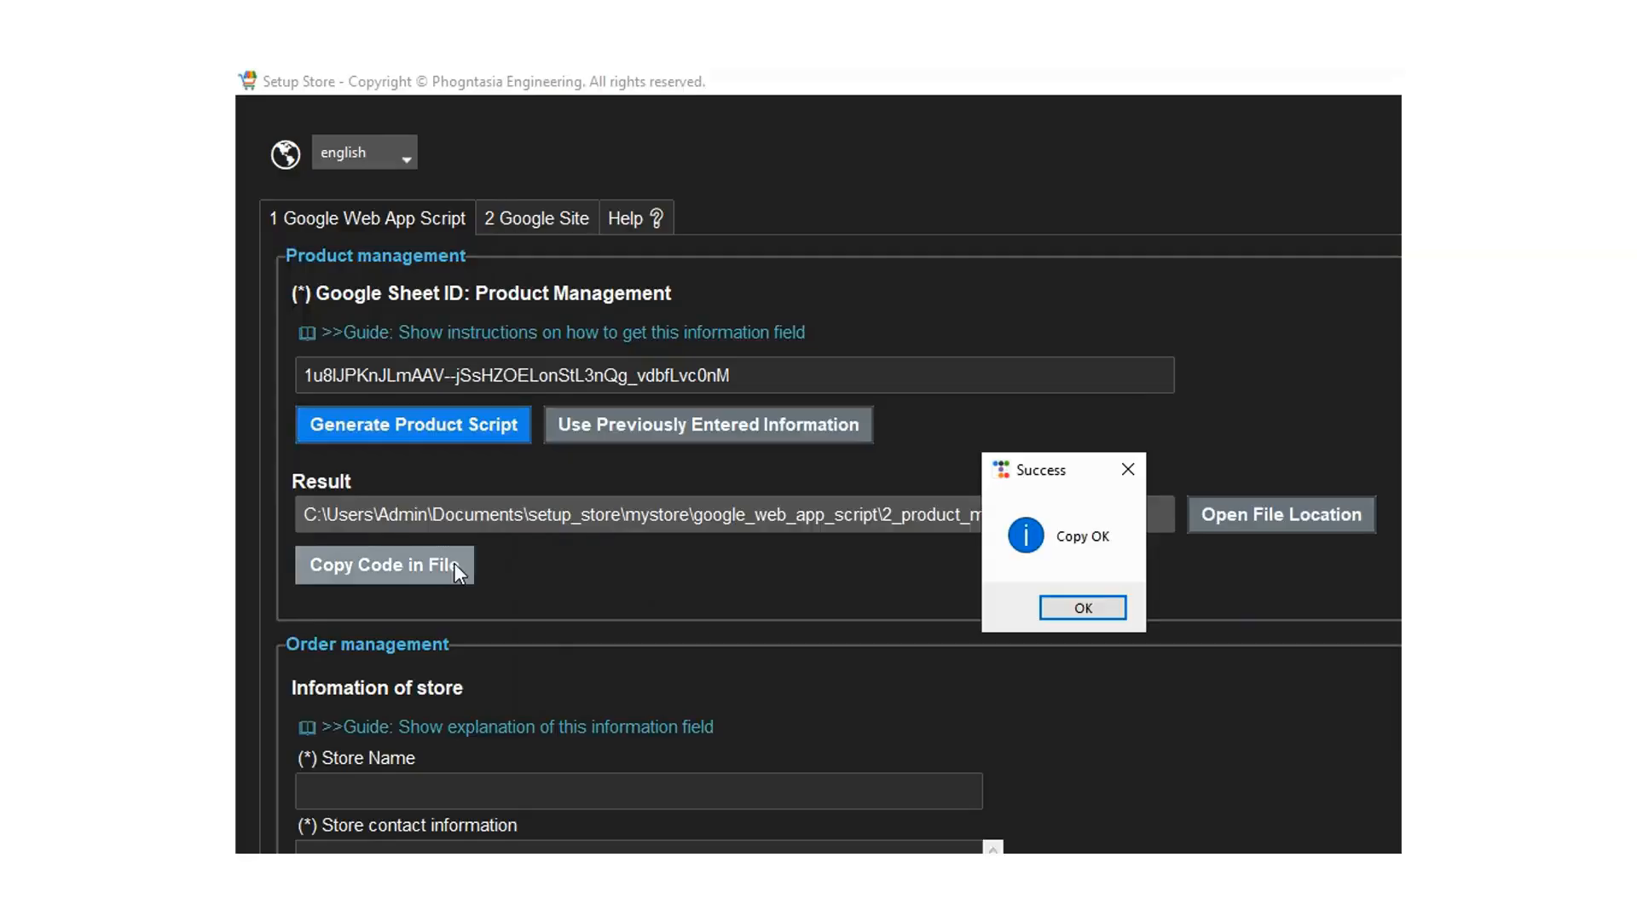
left_click(1086, 608)
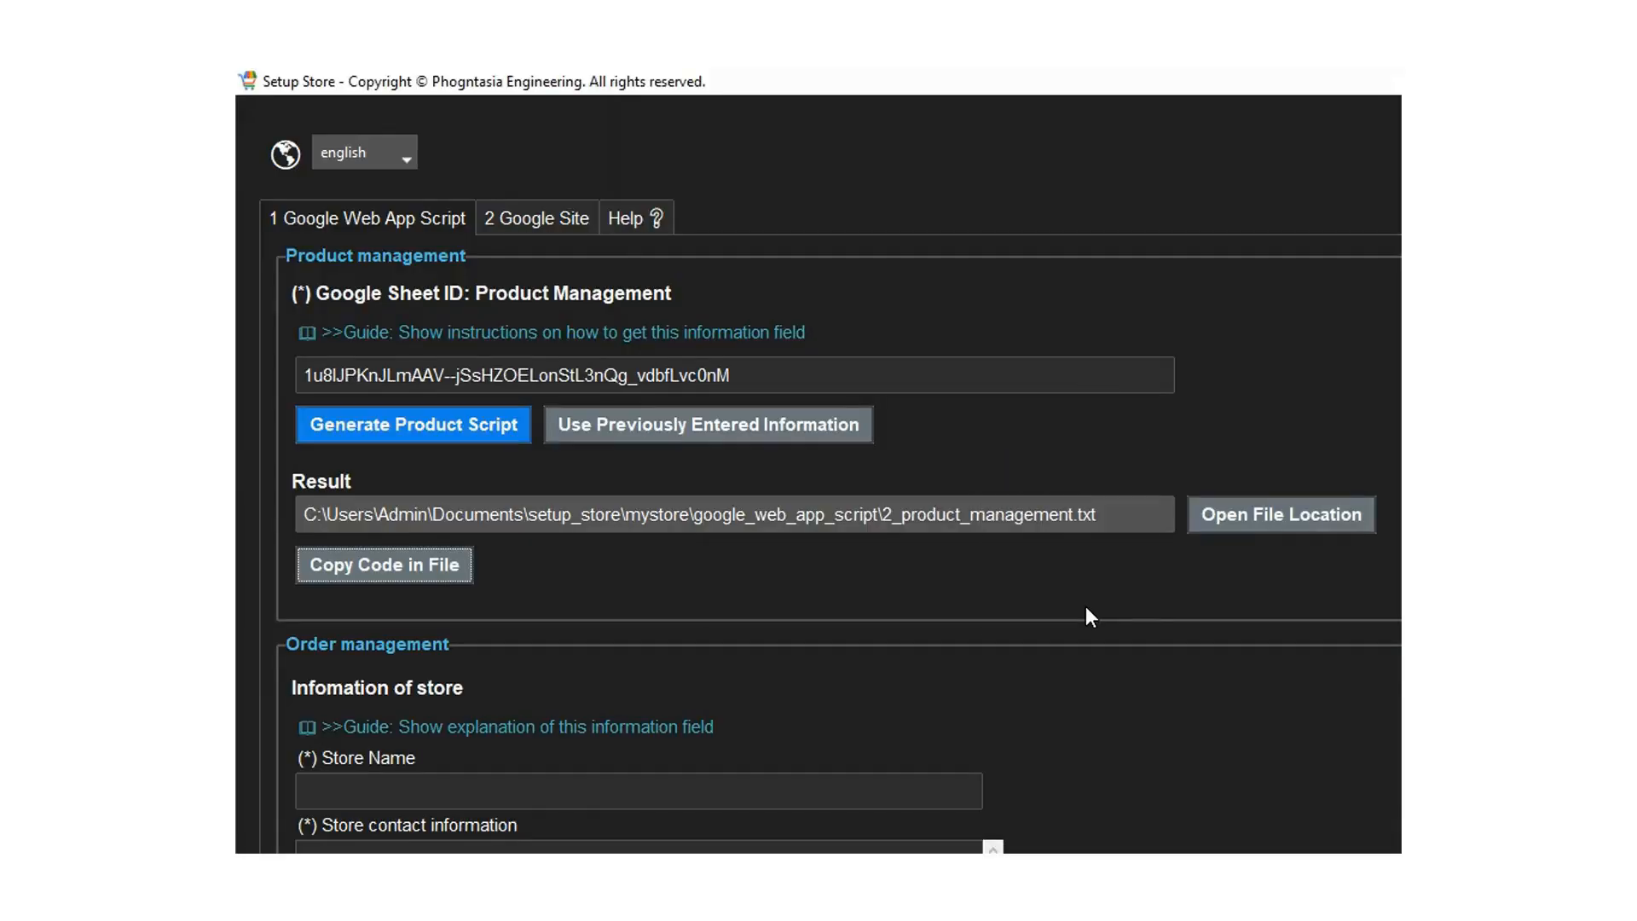
key("alt+Tab")
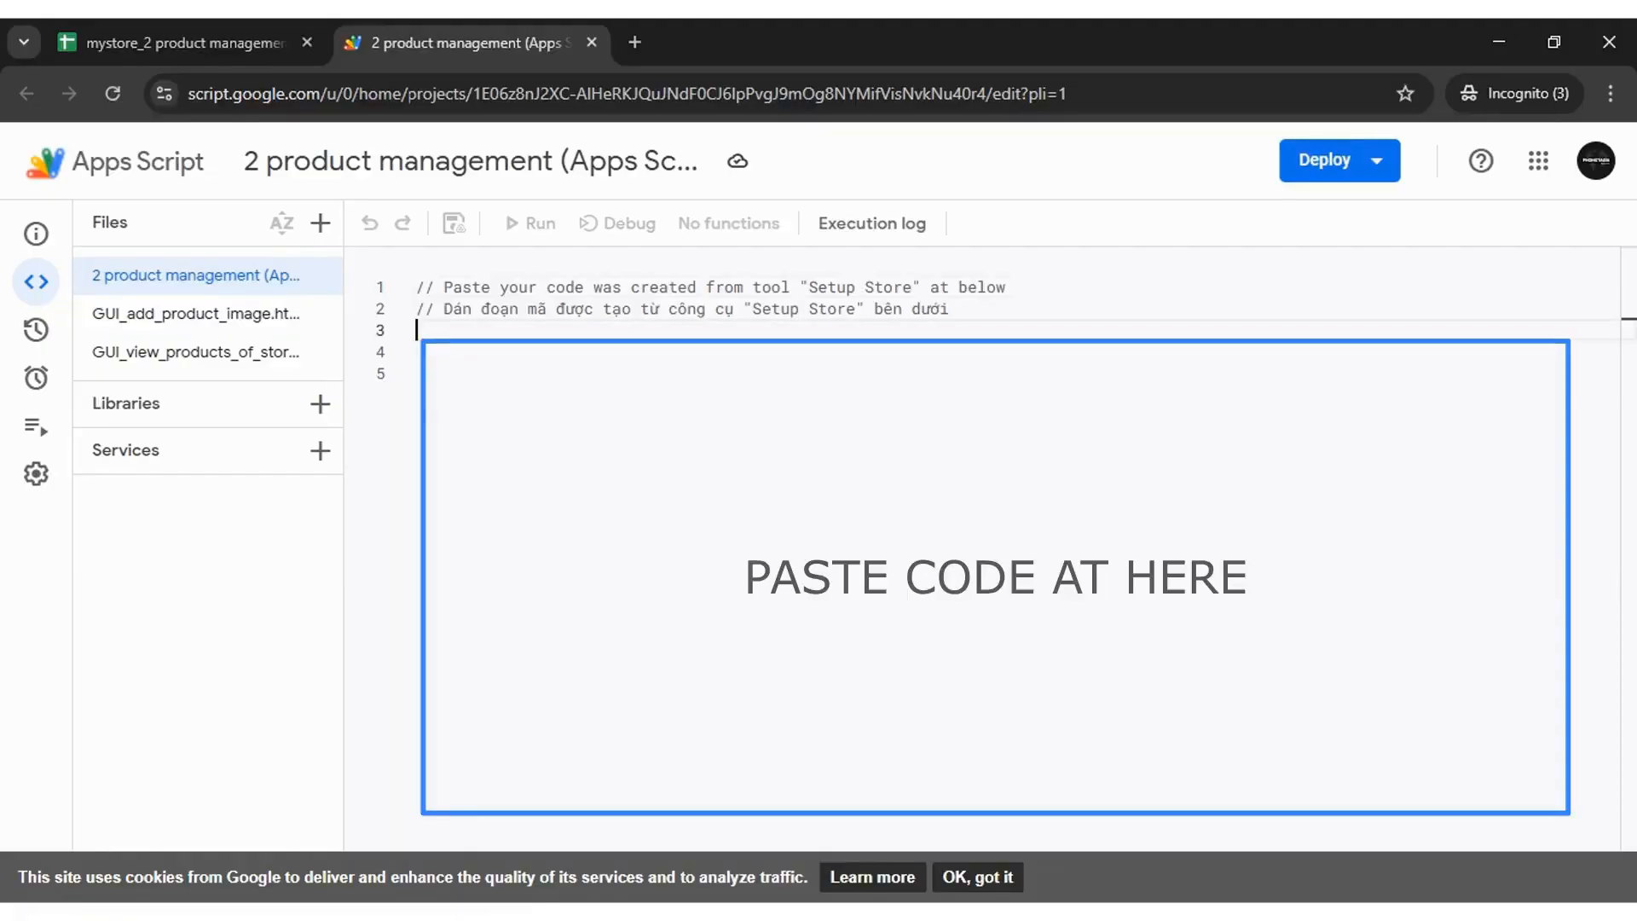
key("ctrl+v")
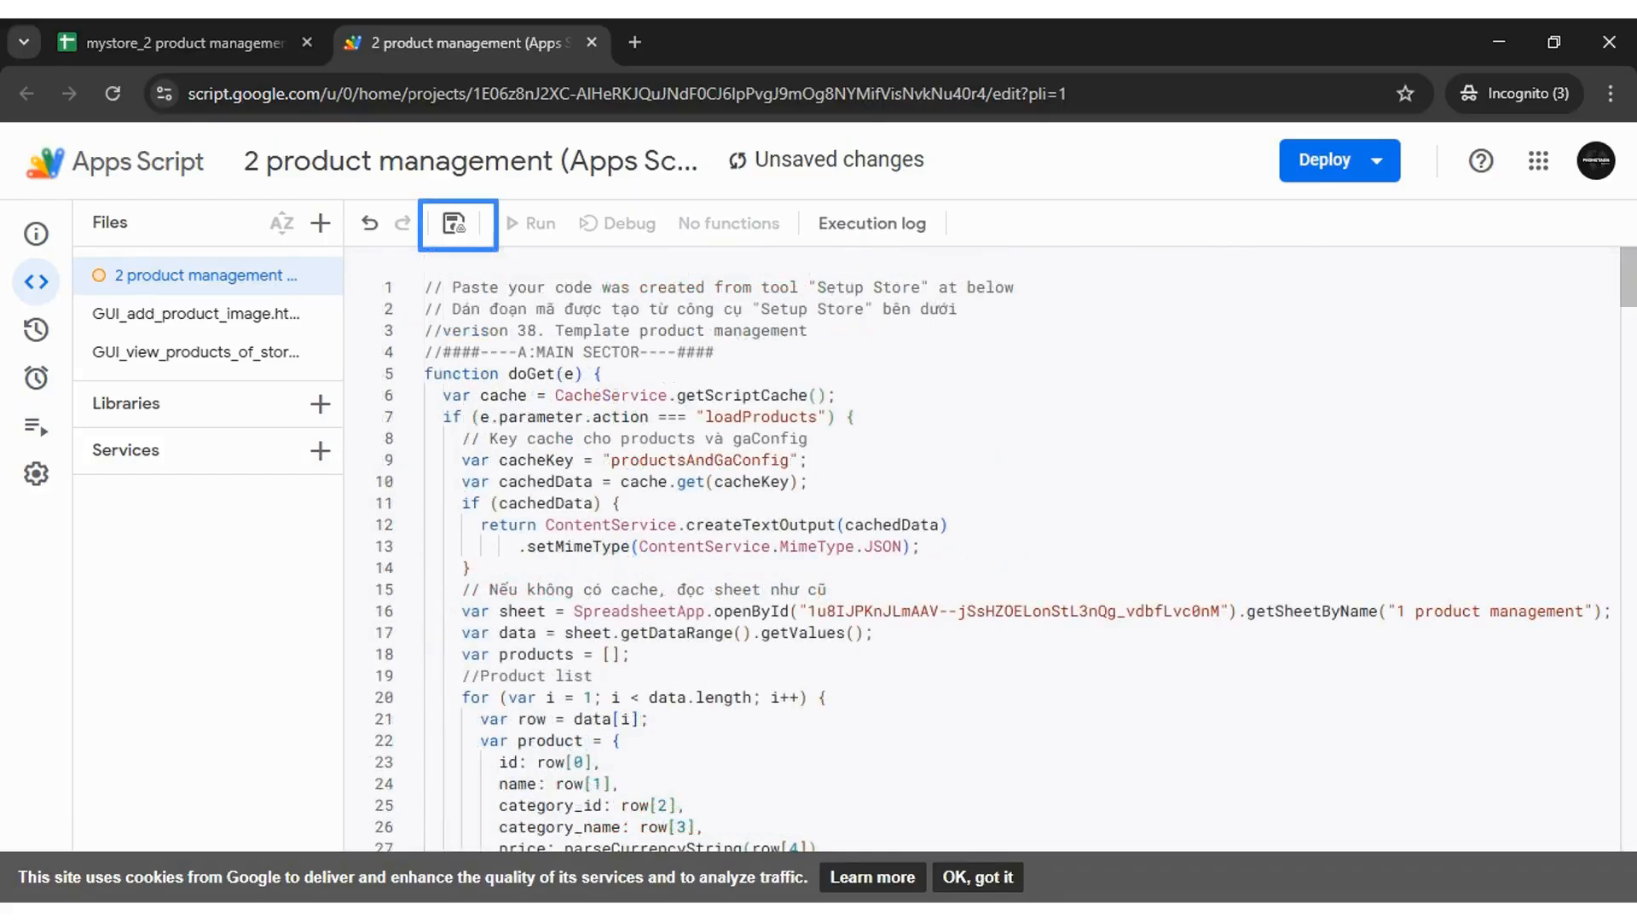
left_click(455, 226)
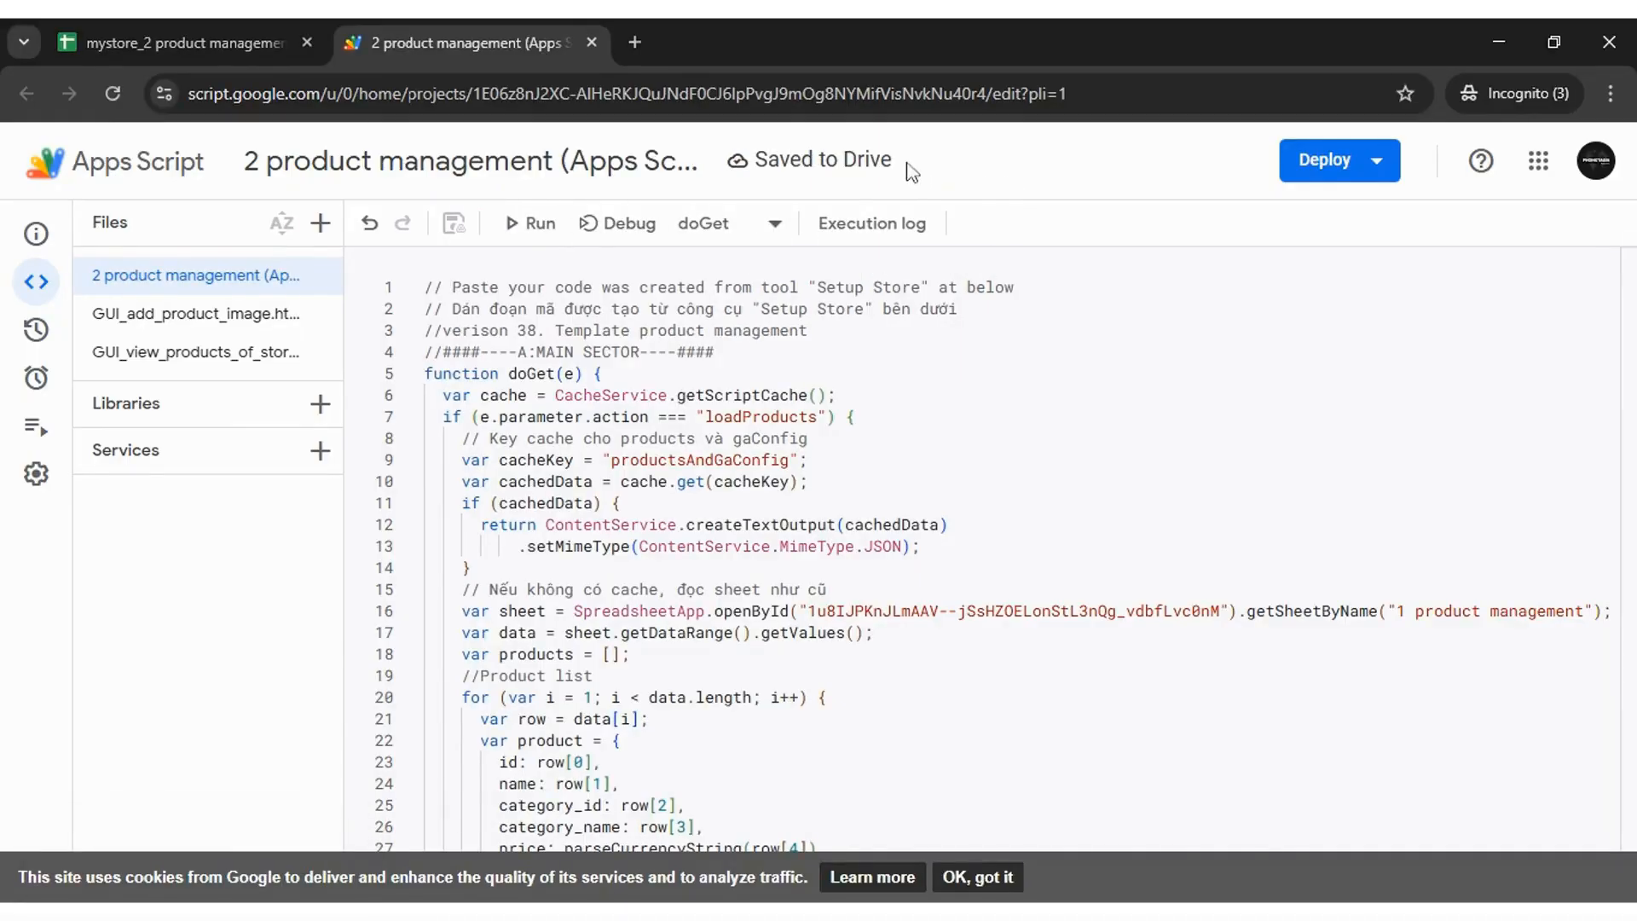
- Deploy the script as a new web app deployment with the description "mystore product management"
left_click(1371, 177)
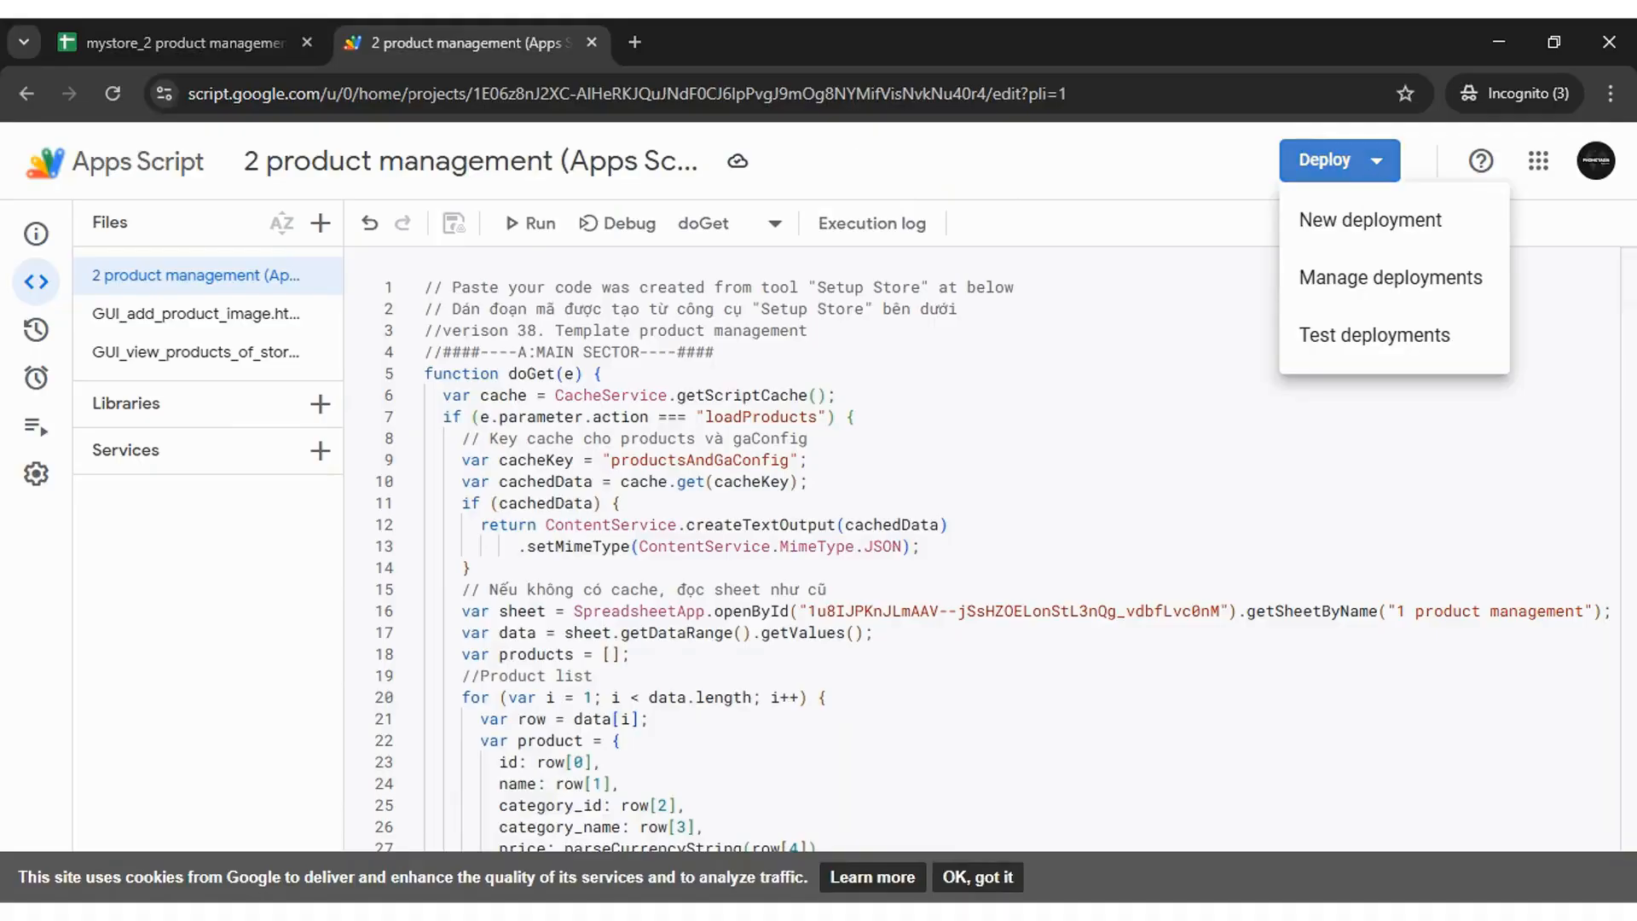
left_click(1354, 226)
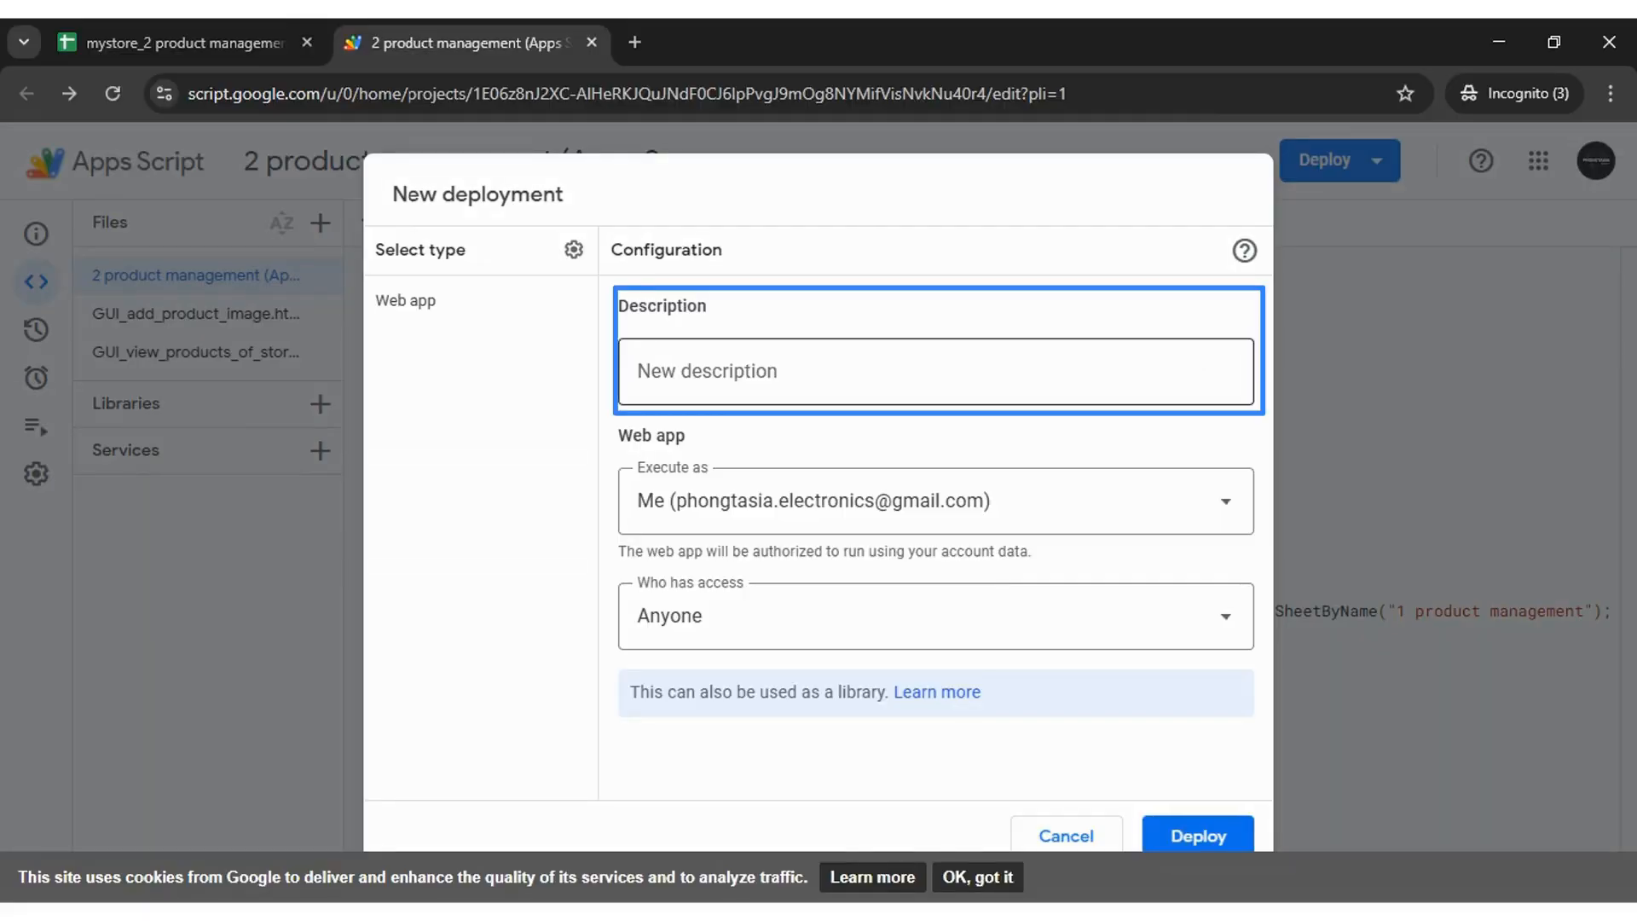
left_click(1242, 343)
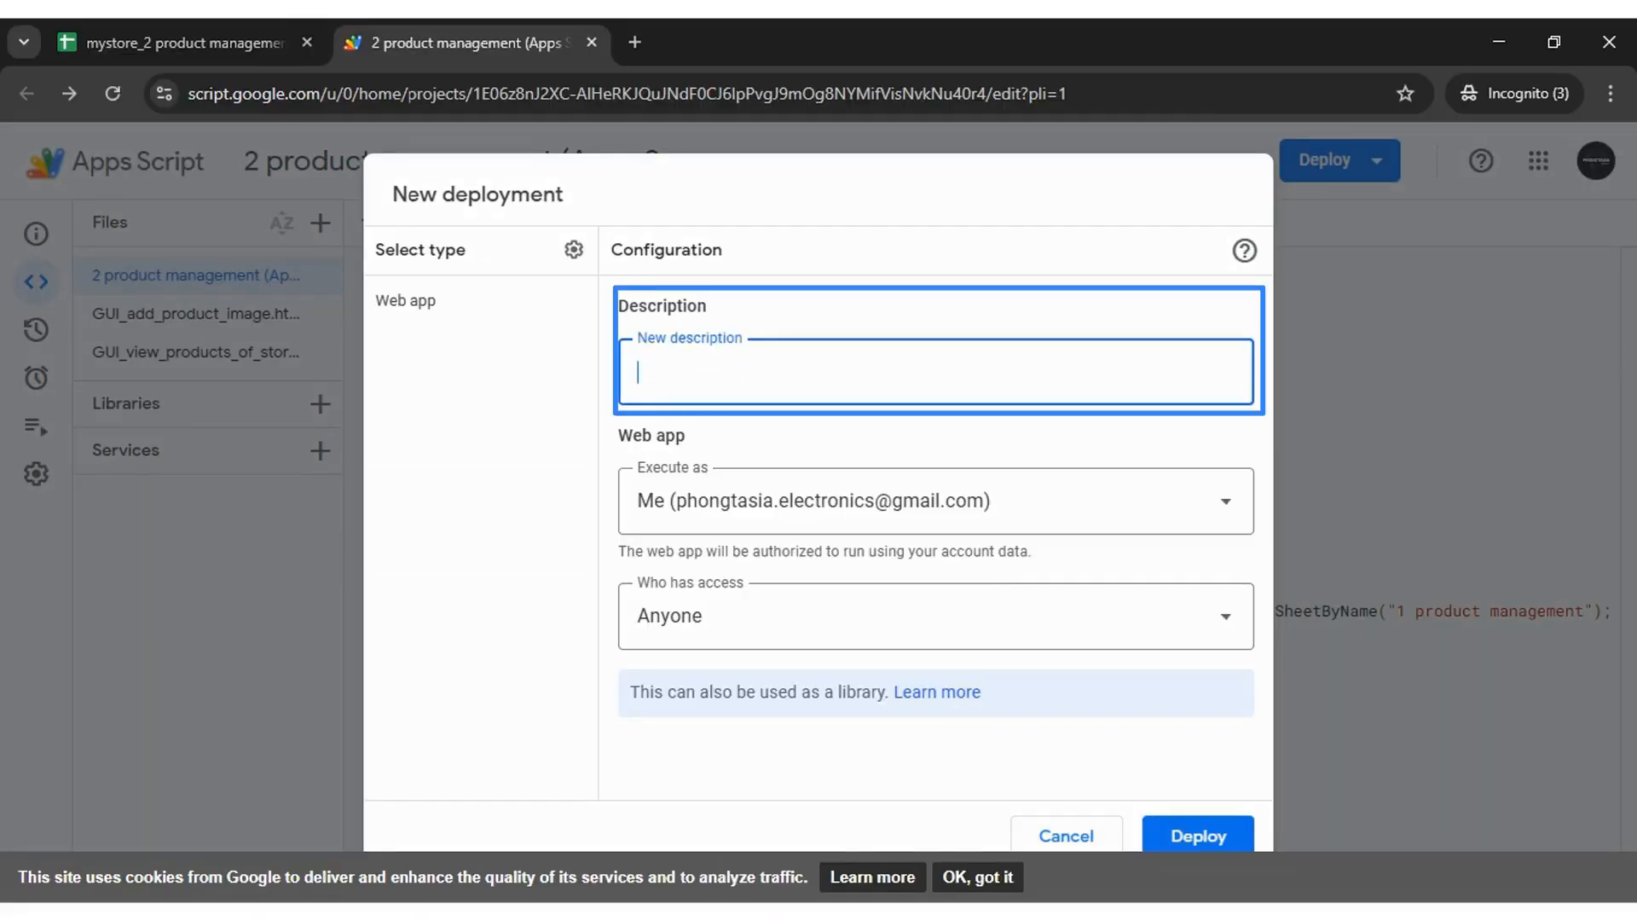
type("mystore product")
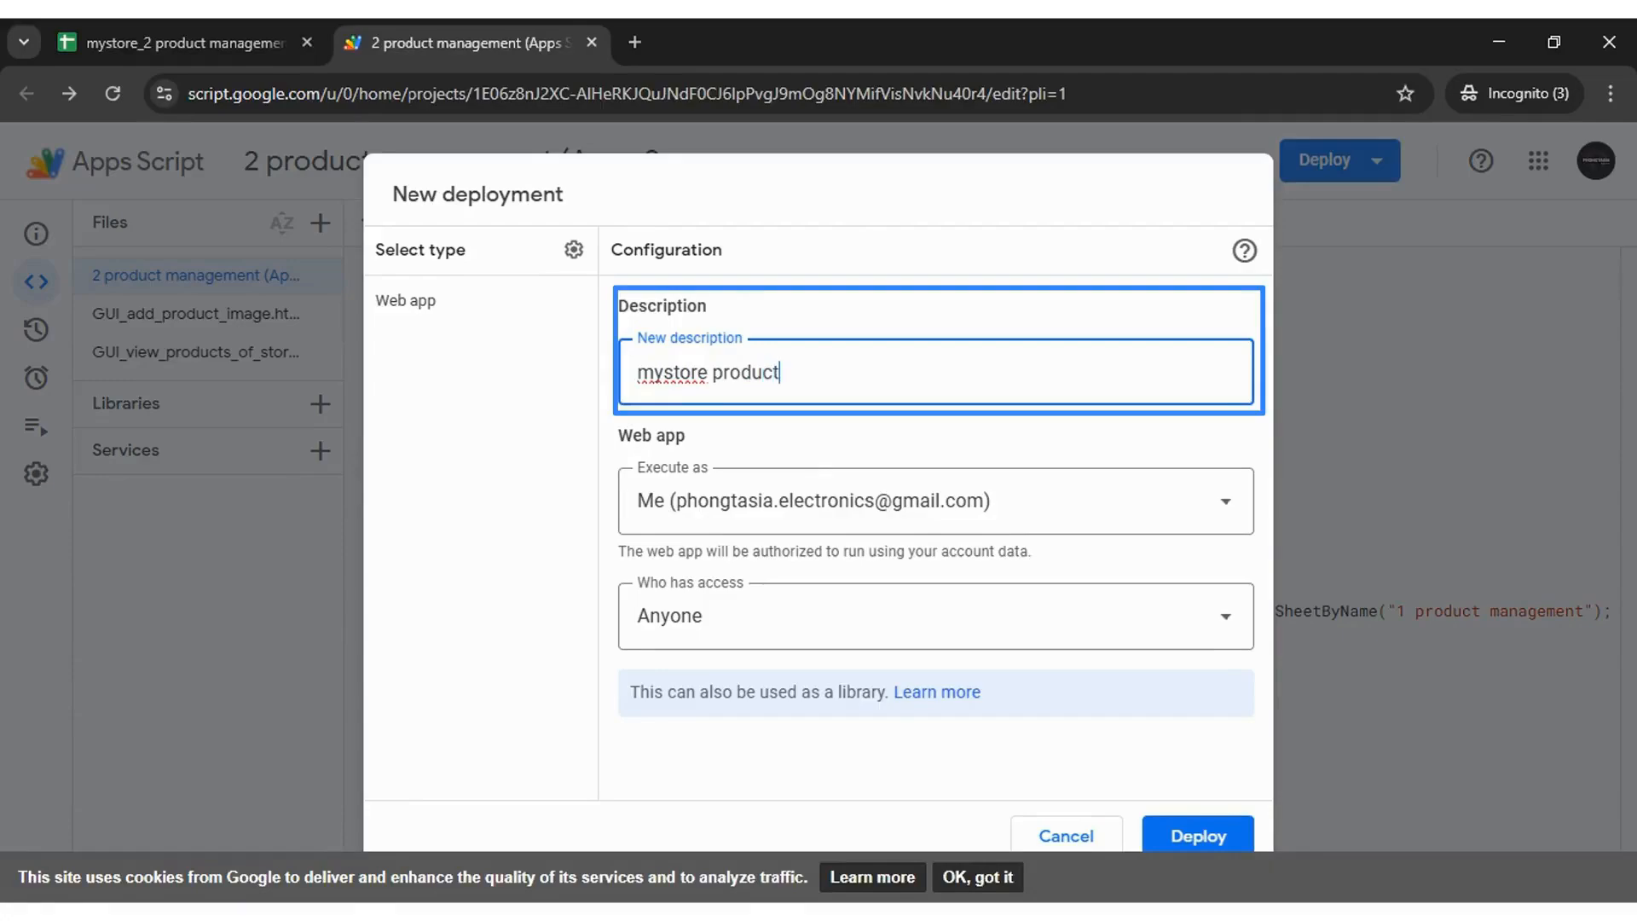
type(" management")
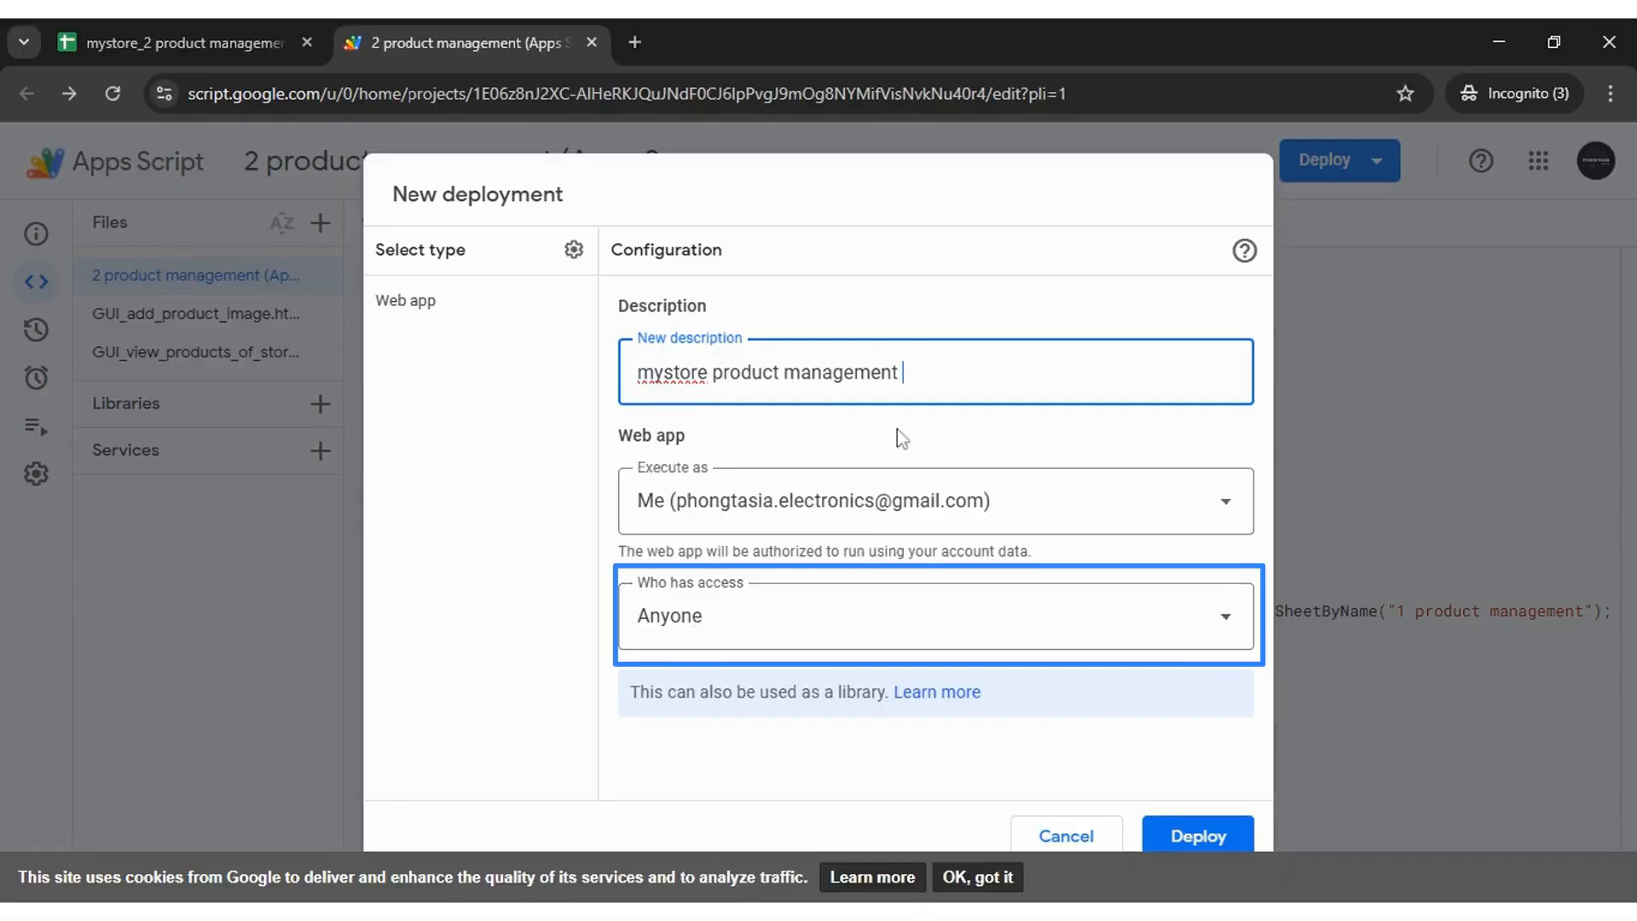
left_click(1161, 845)
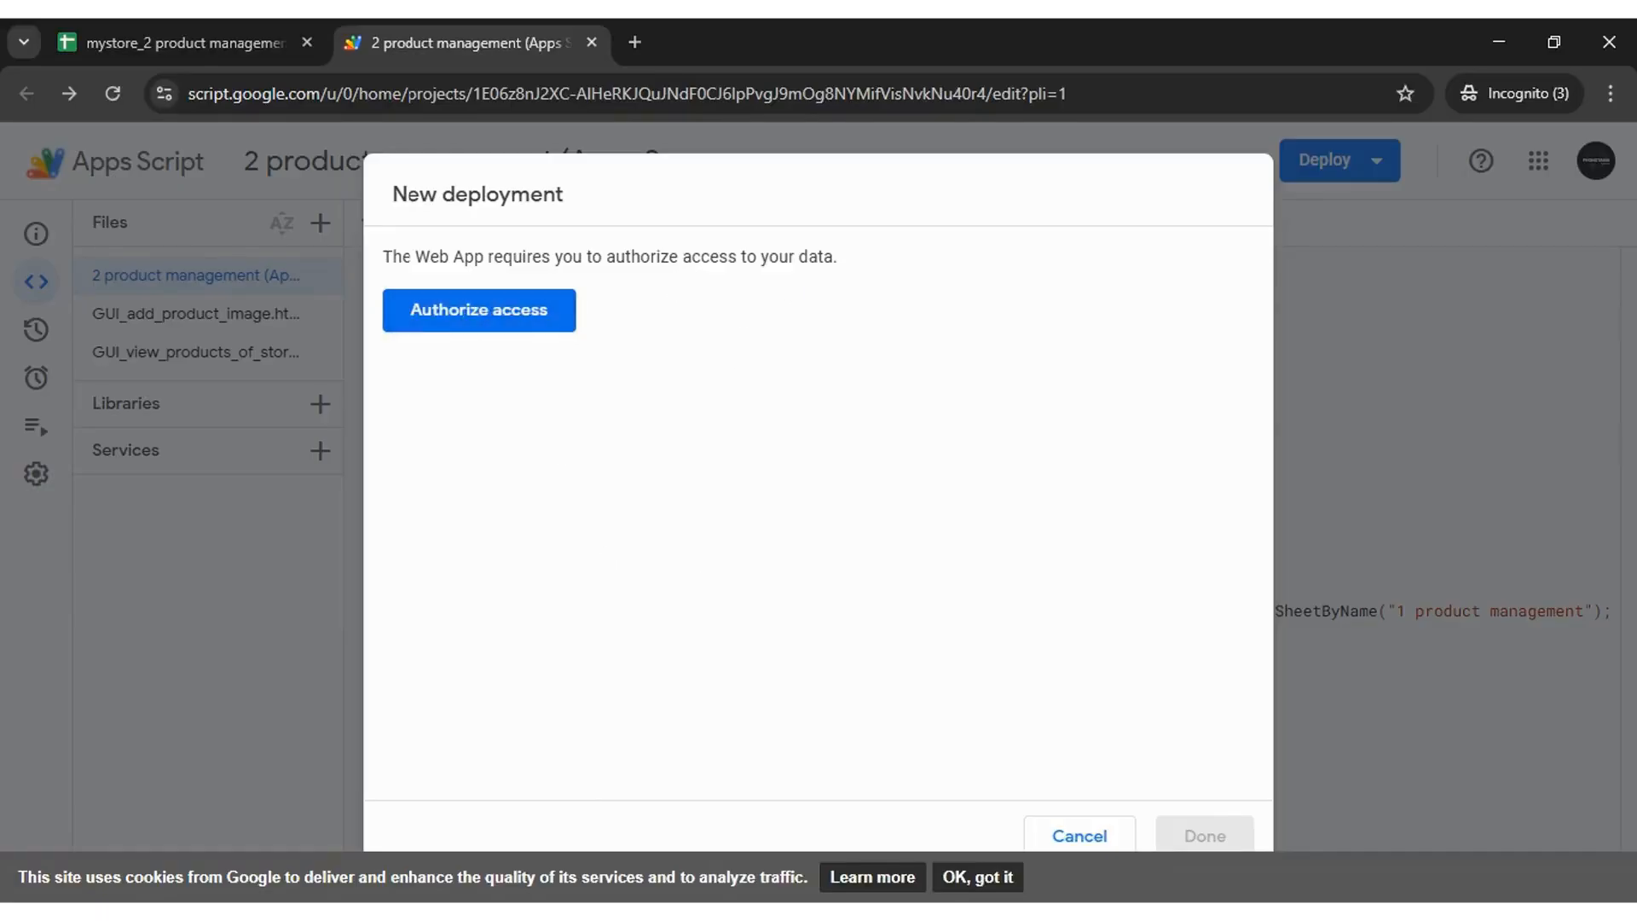
- Start authorizing the web app with the store's Google account and proceed past the unverified-app warning to 2 product management
left_click(479, 311)
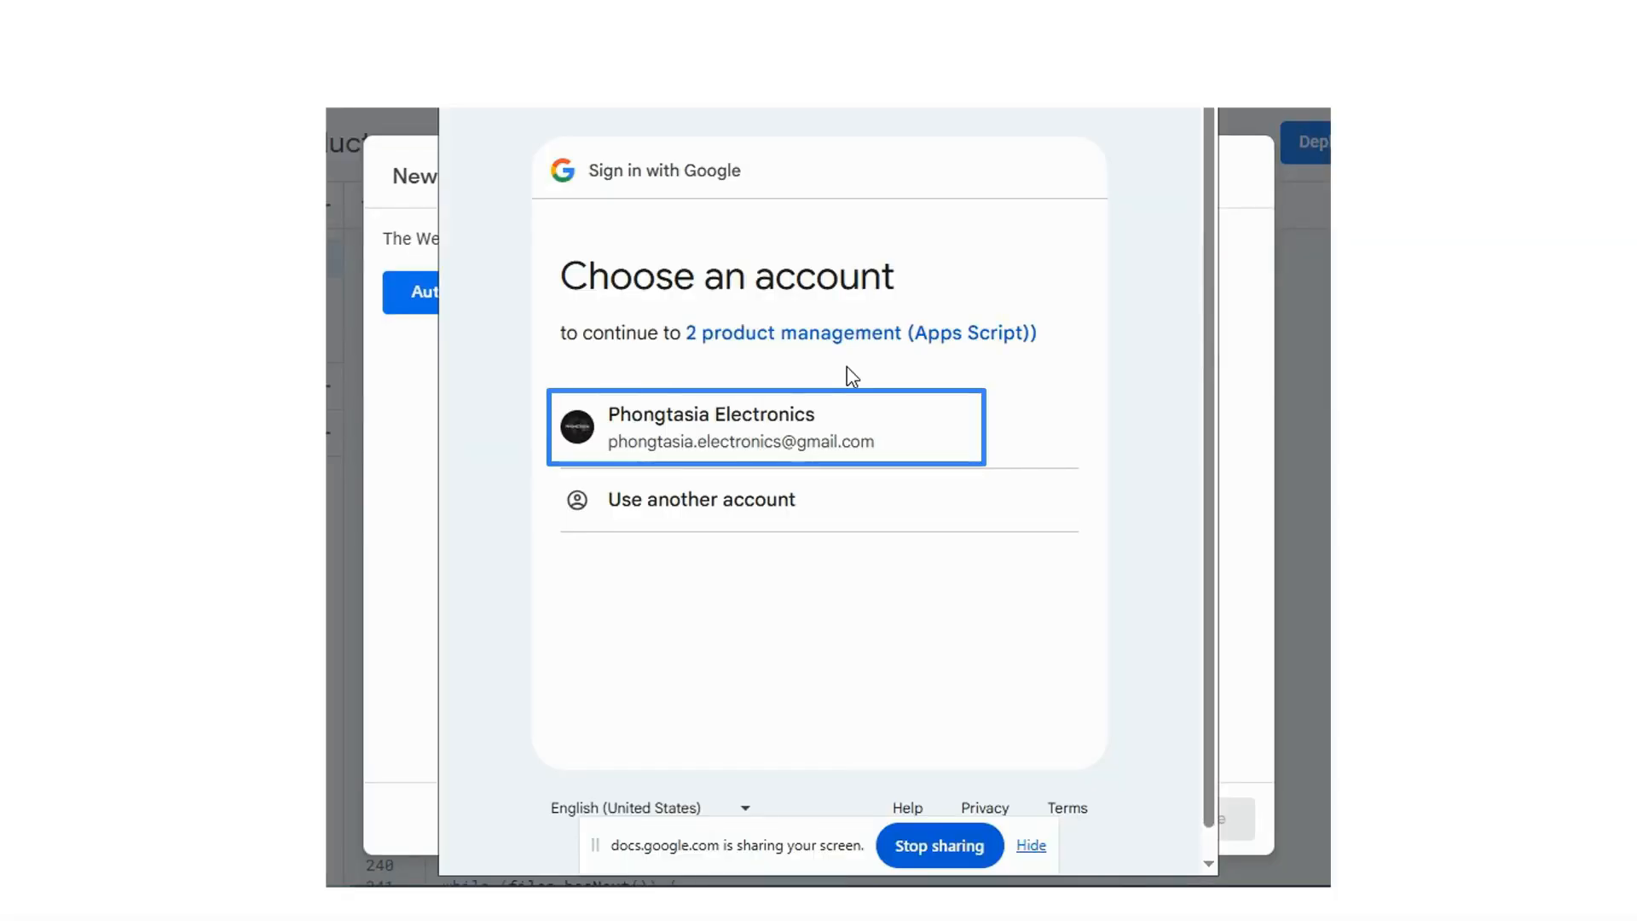
left_click(735, 447)
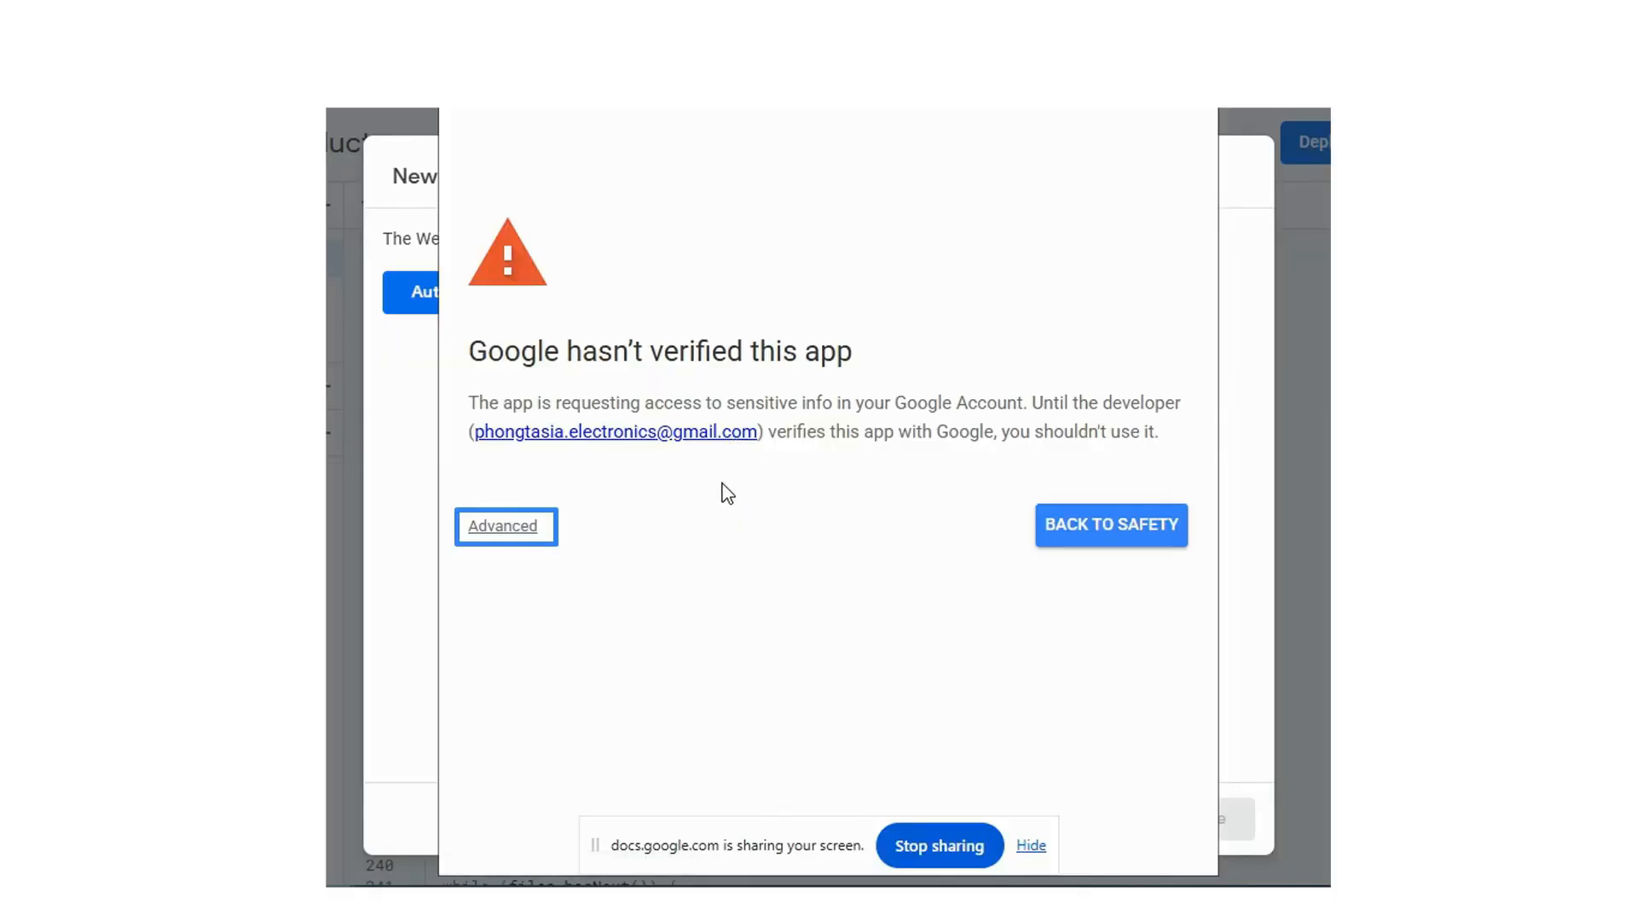
left_click(512, 529)
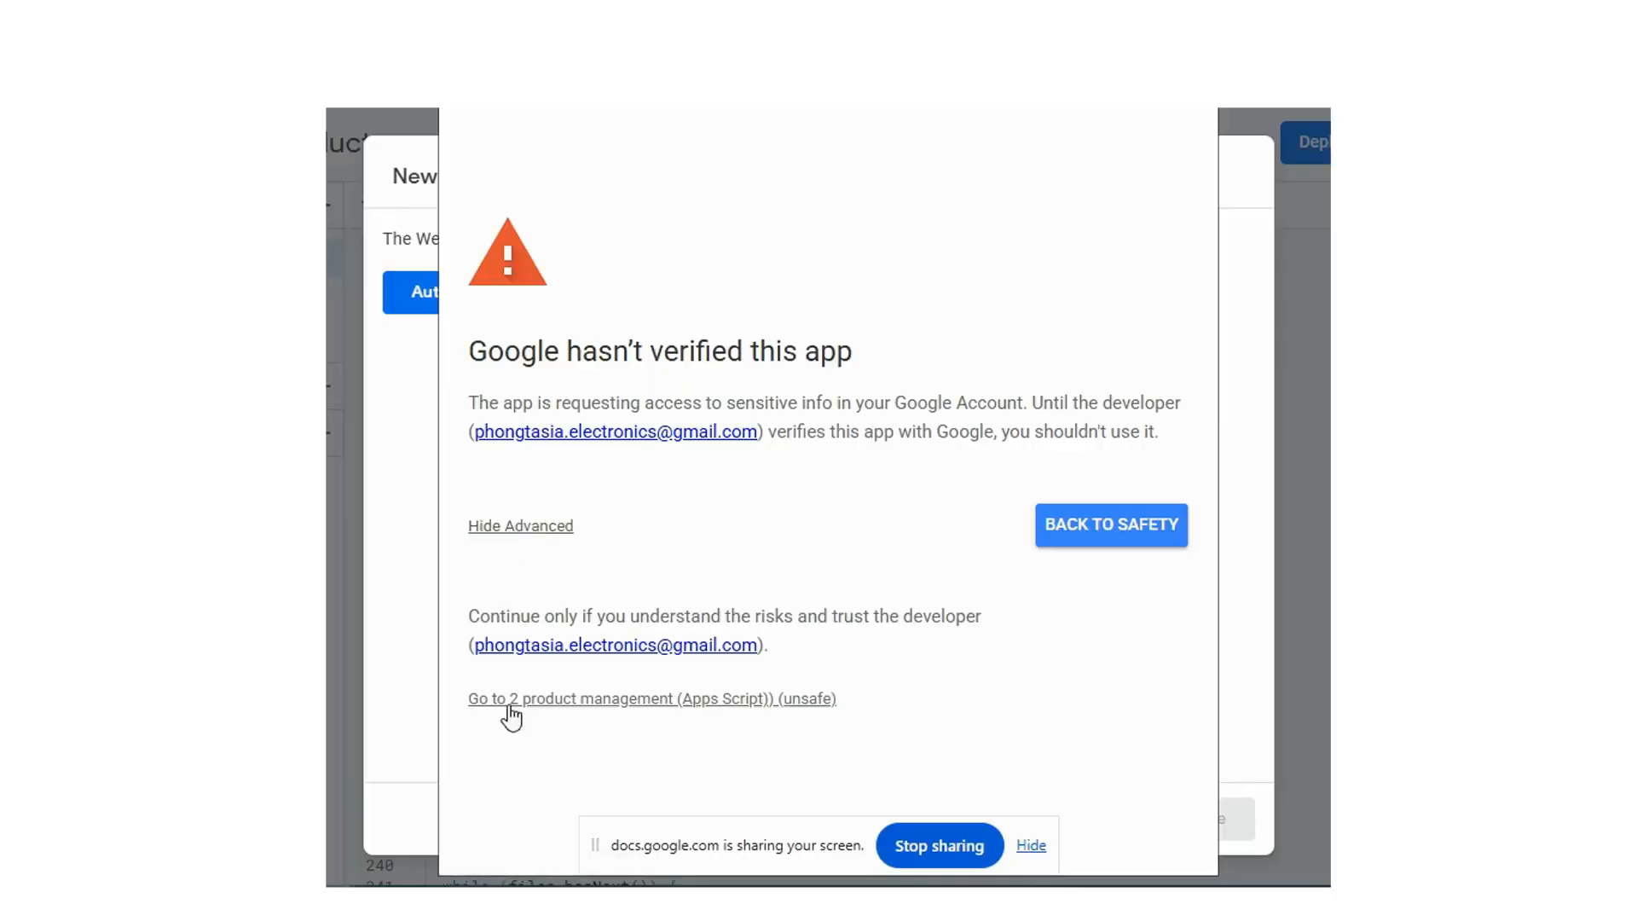
left_click(600, 704)
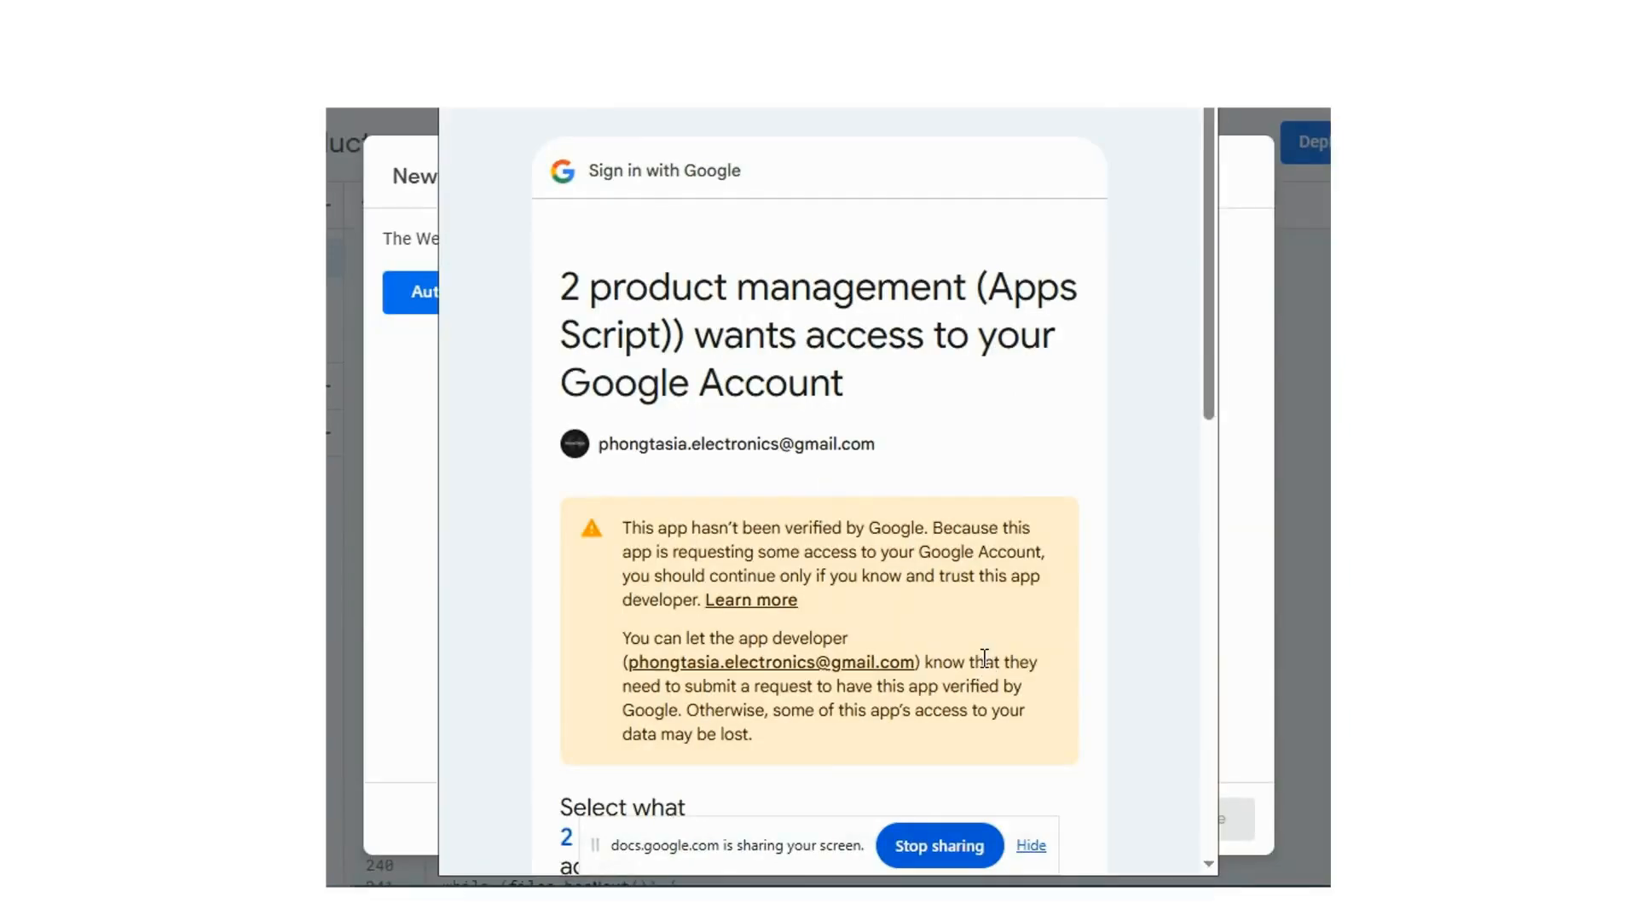
- Grant the product management script all requested permissions and continue the authorization
scroll(977, 546, "down", 7)
scroll(866, 326, "down", 2)
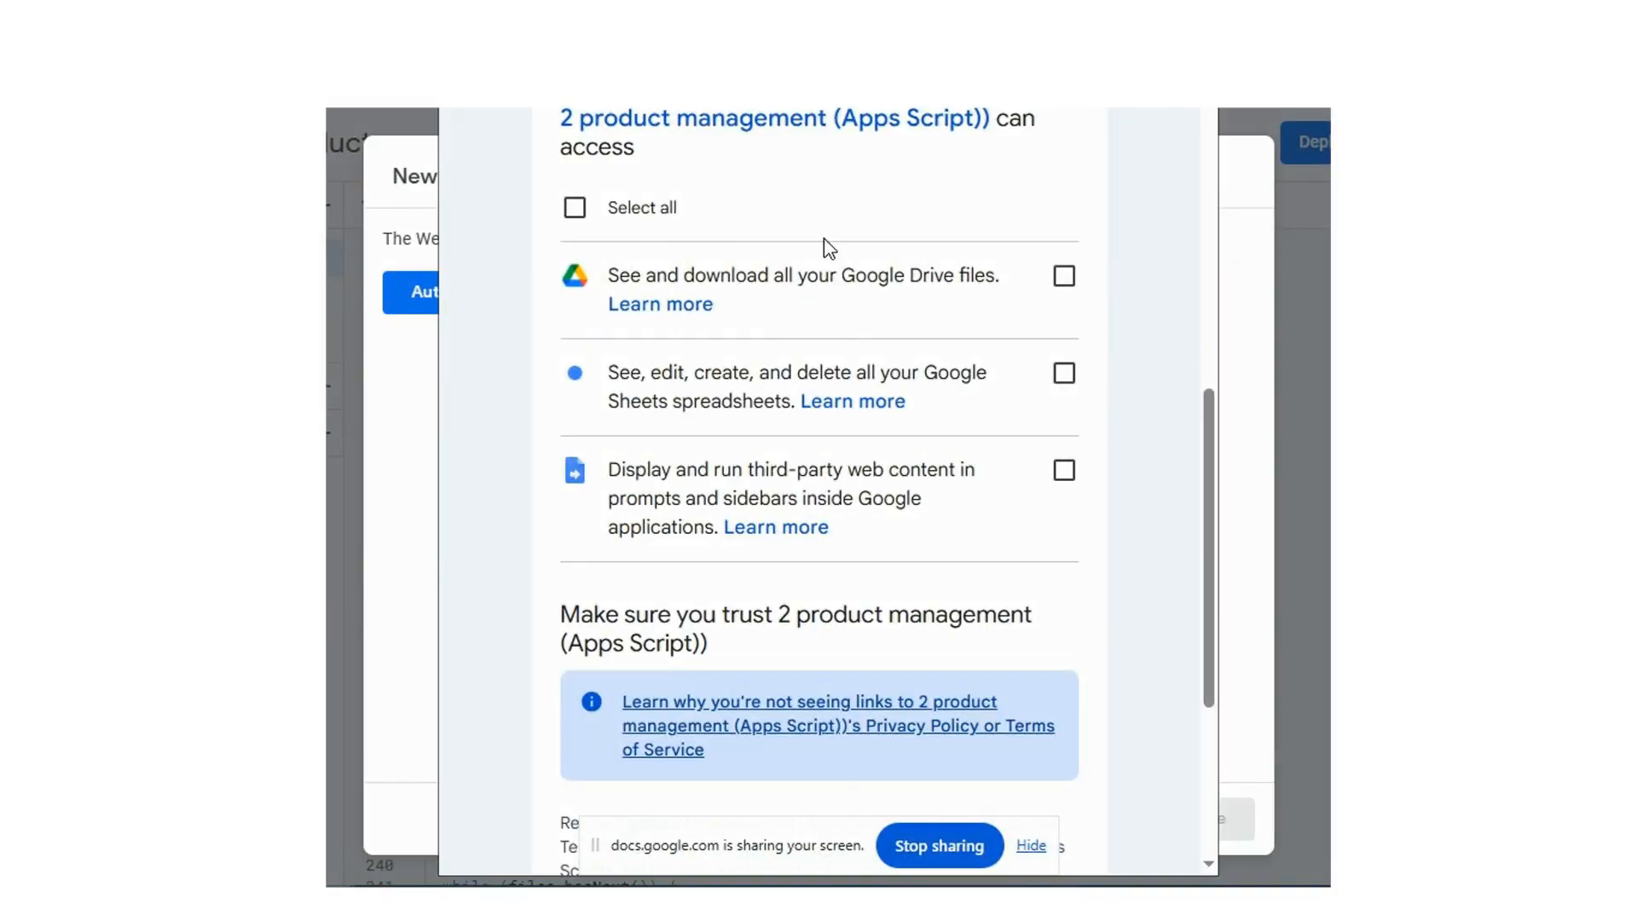
scroll(822, 243, "up", 1)
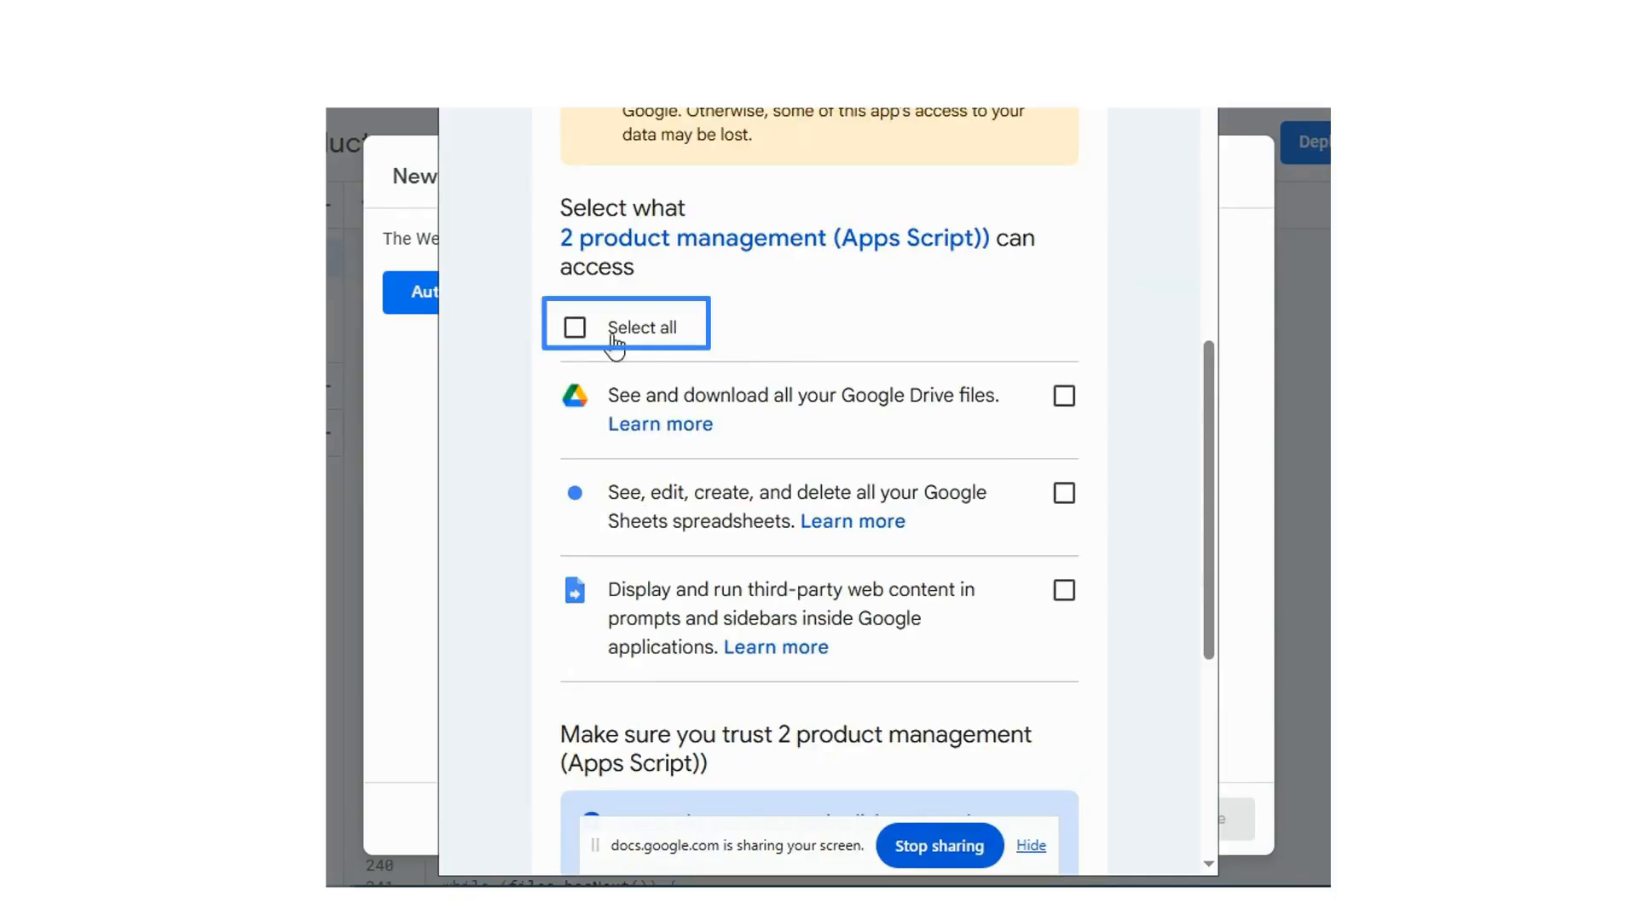
left_click(580, 331)
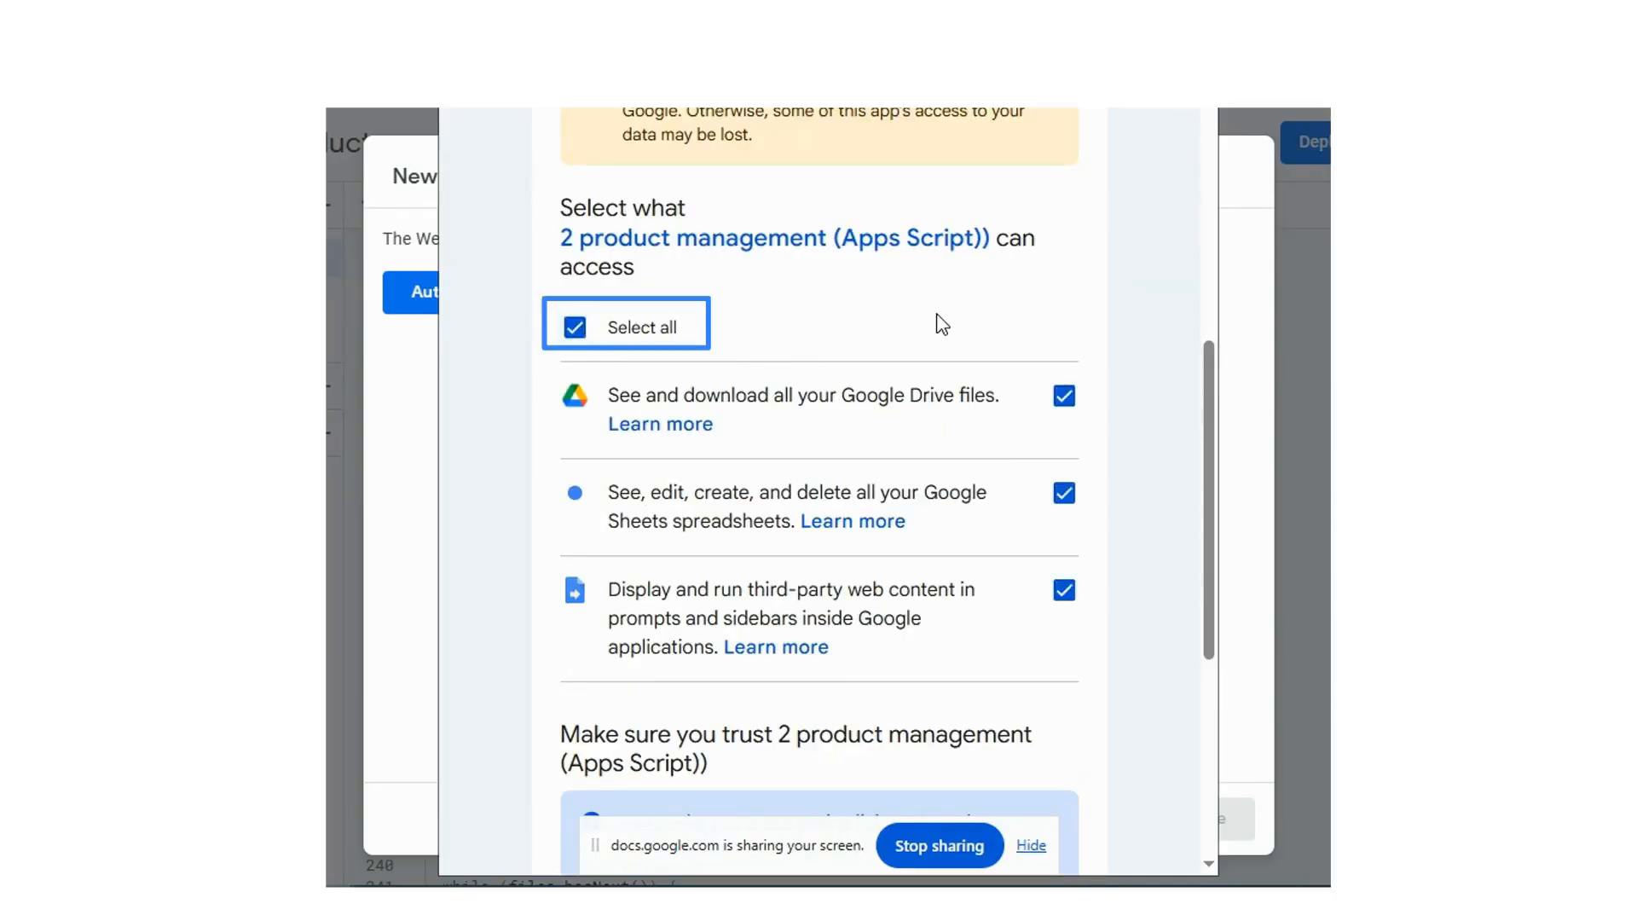
scroll(1167, 468, "down", 3)
scroll(1162, 460, "down", 2)
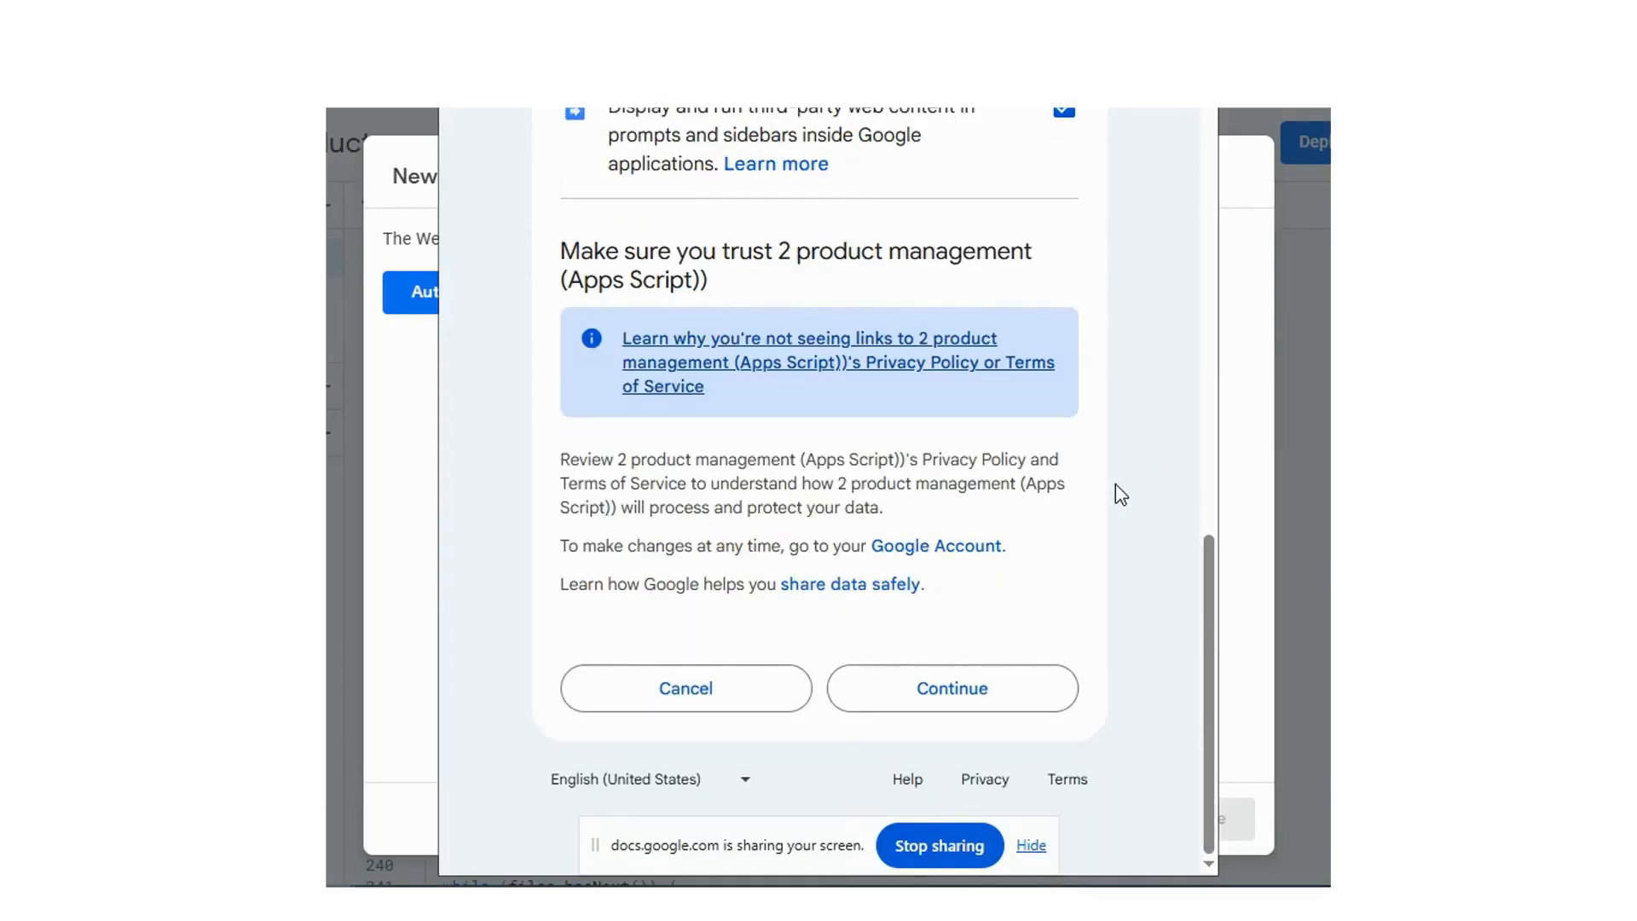
left_click(1013, 695)
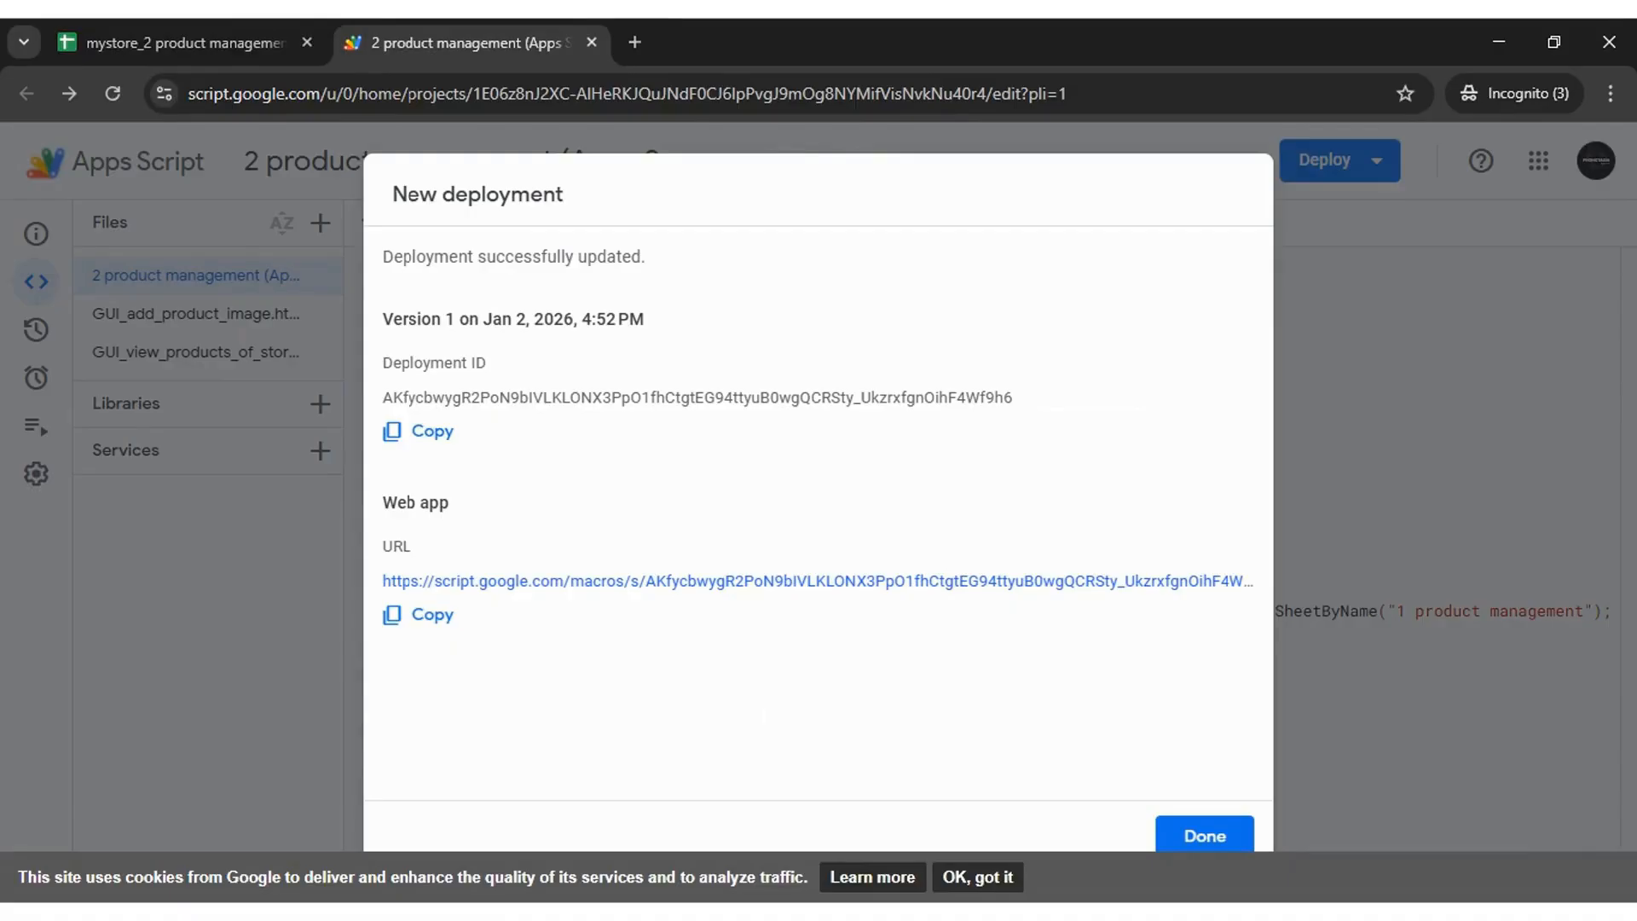
- Check the Deployment ID of the new web app deployment and close the deployment dialog
left_click_drag(385, 397, 1034, 413)
left_click(987, 474)
left_click(1175, 846)
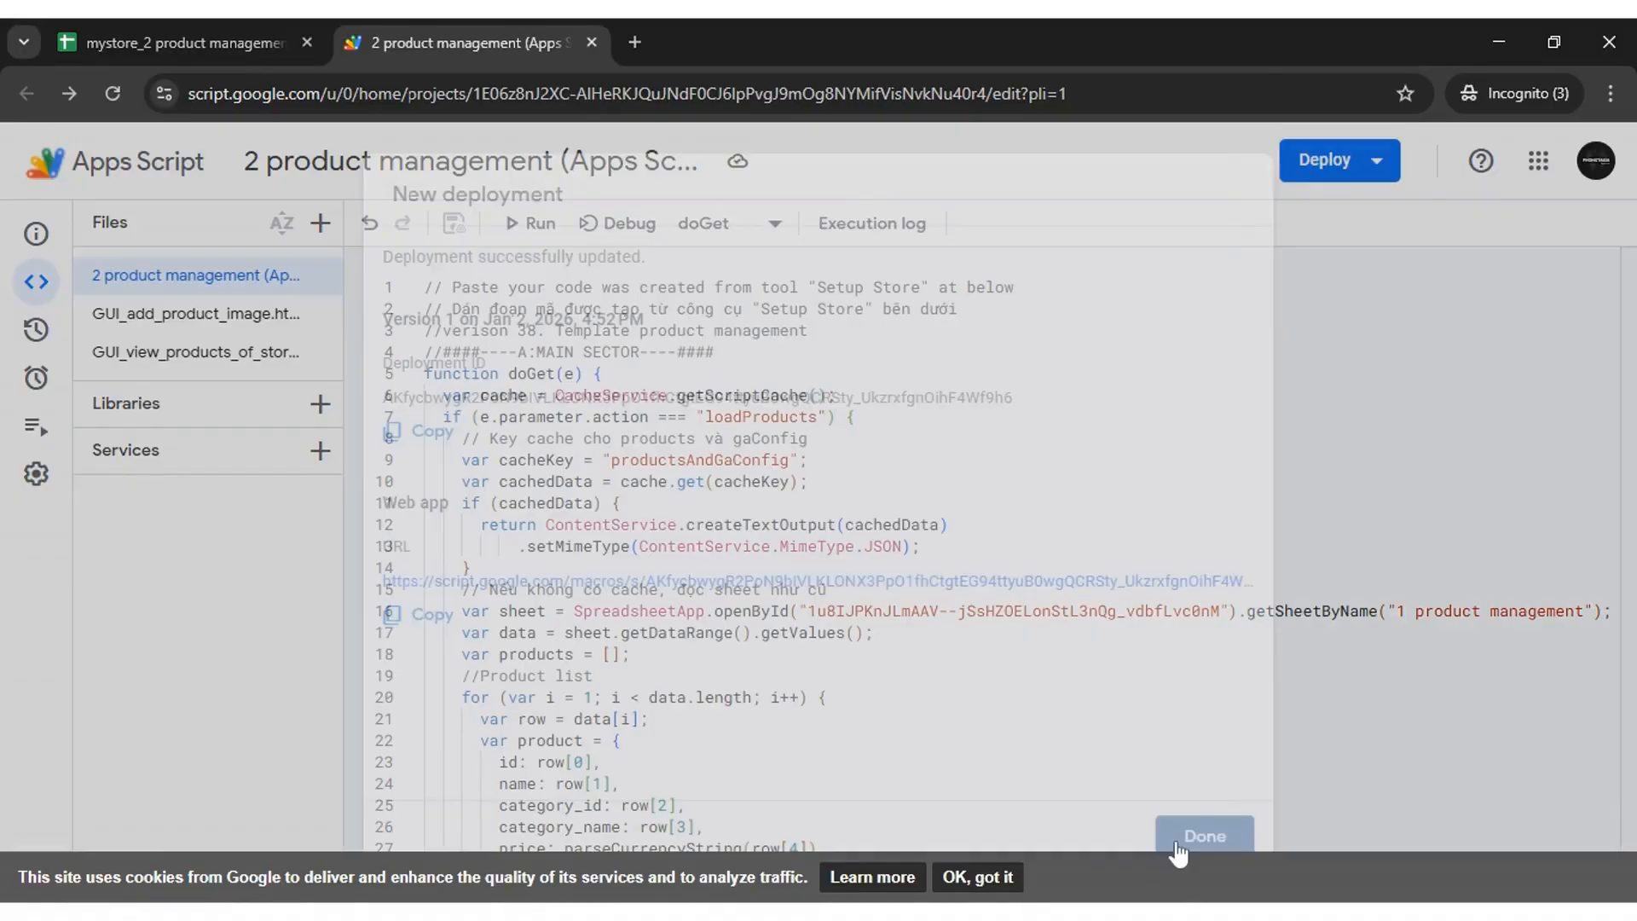